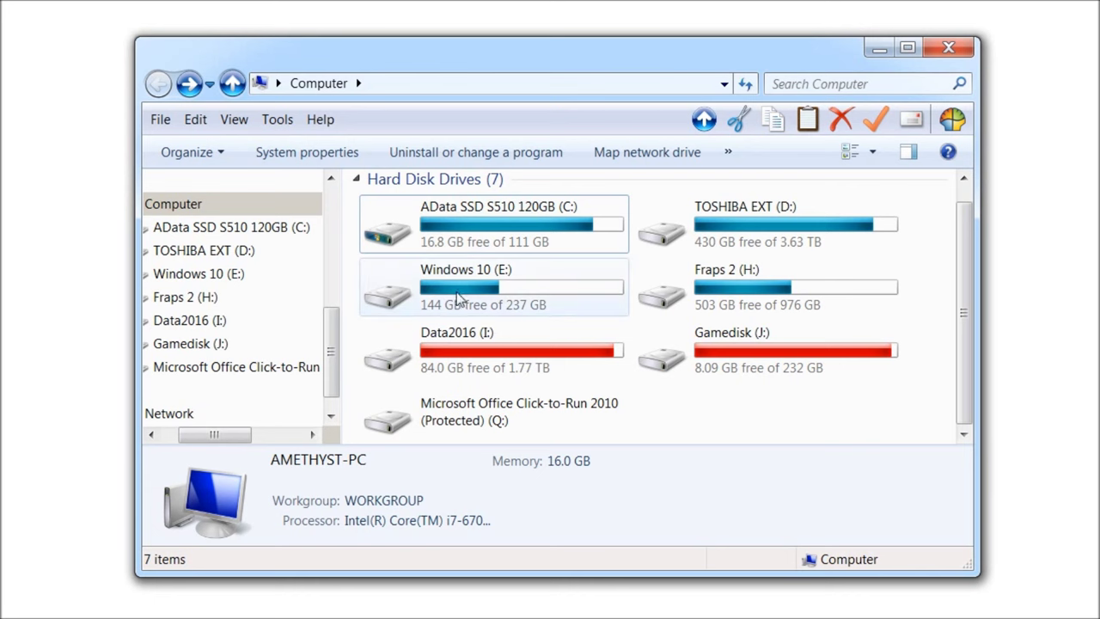
# Open the Windows 10 (E:) drive, then go back to the list of drives
pyautogui.moveTo(458, 298)
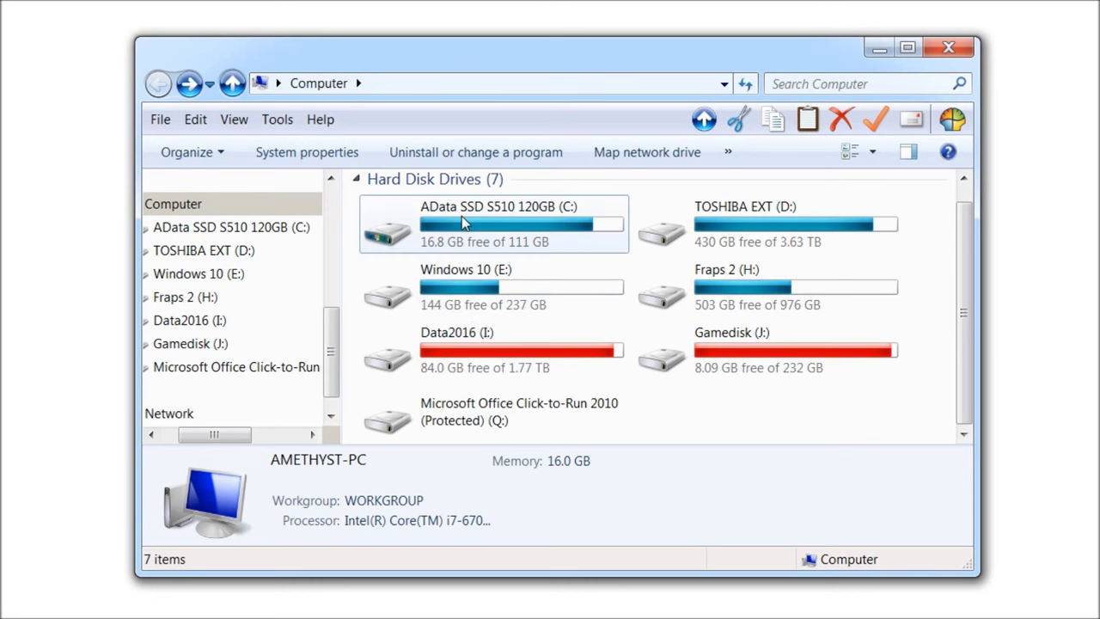
pyautogui.moveTo(461, 215)
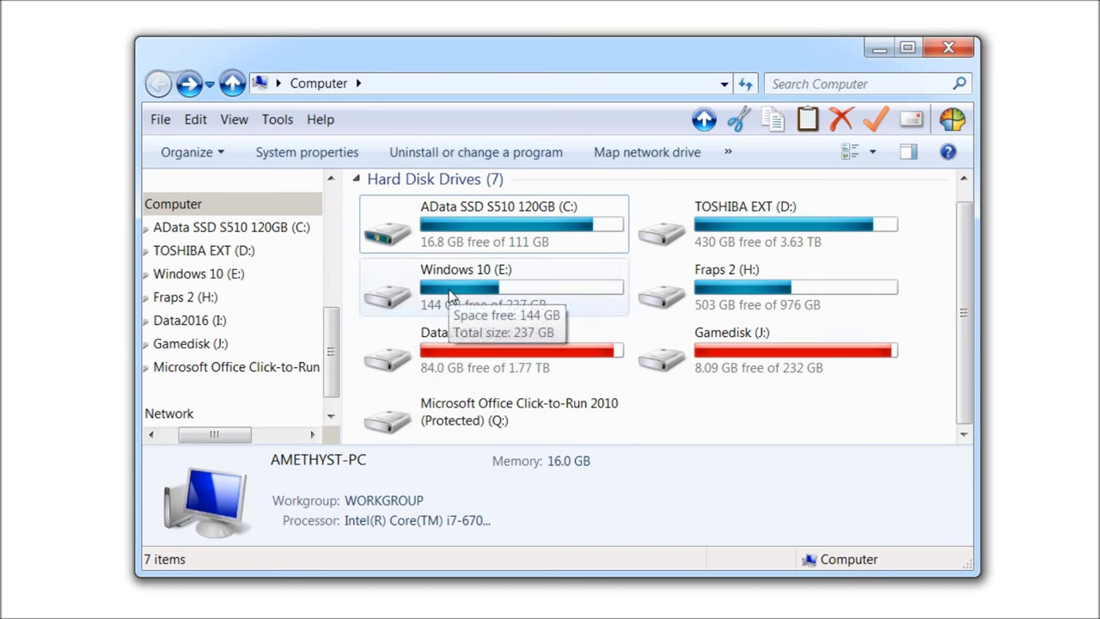
pyautogui.click(454, 295)
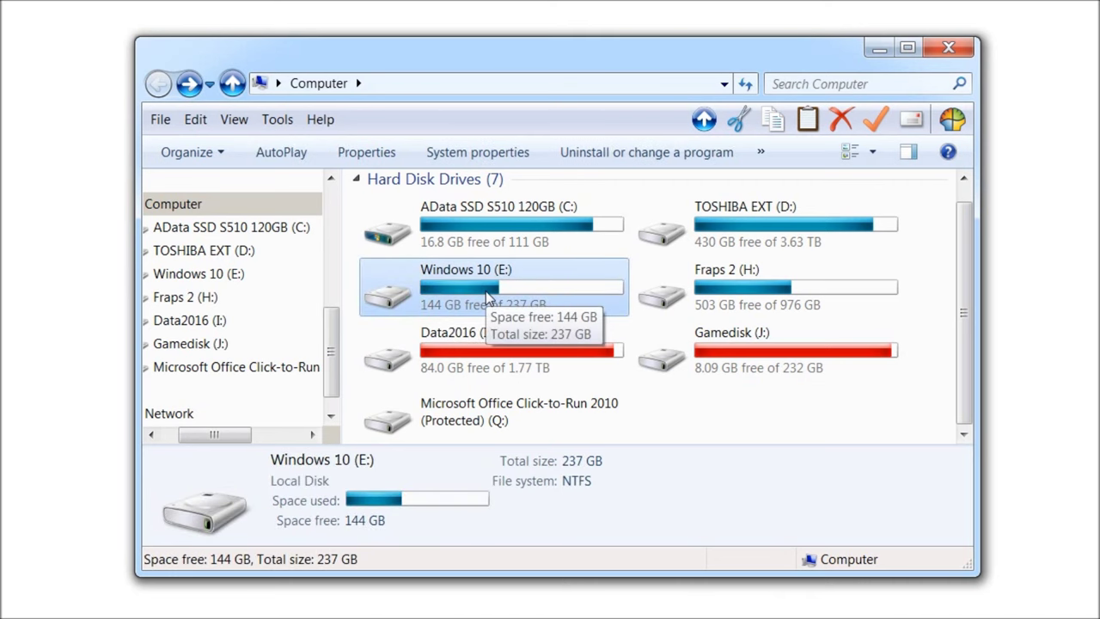
pyautogui.doubleClick(487, 297)
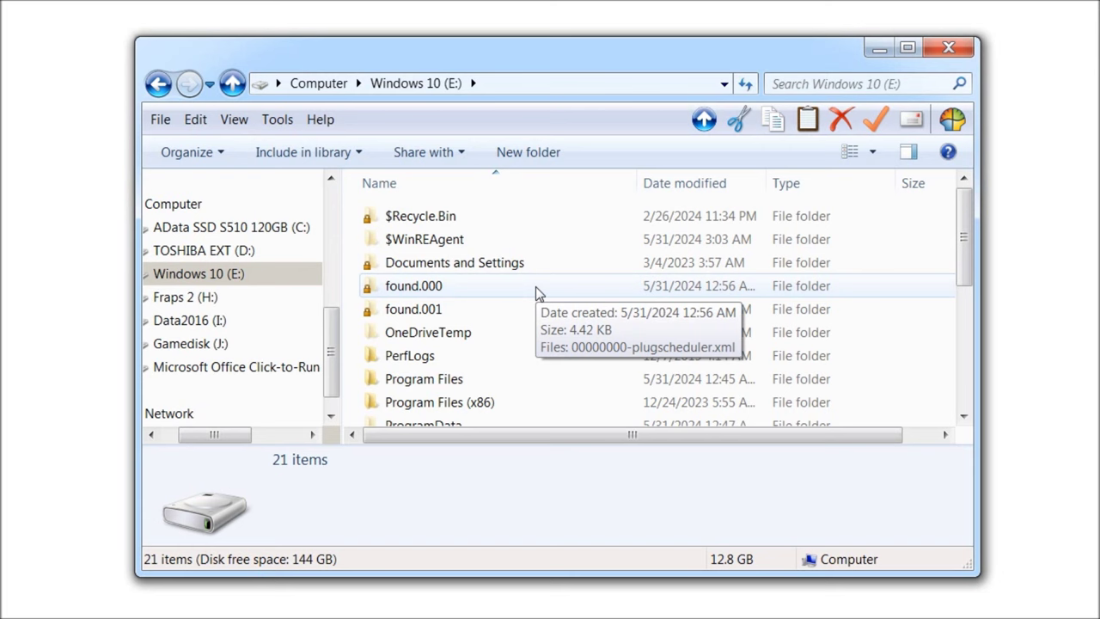
pyautogui.click(159, 84)
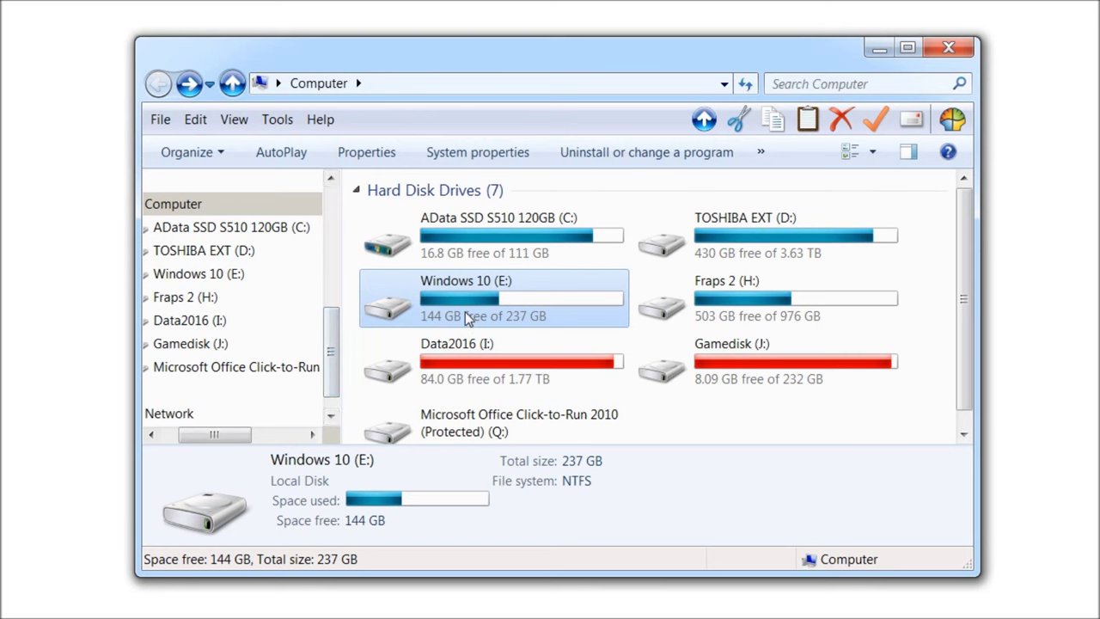
pyautogui.scroll(-1, 330, 348)
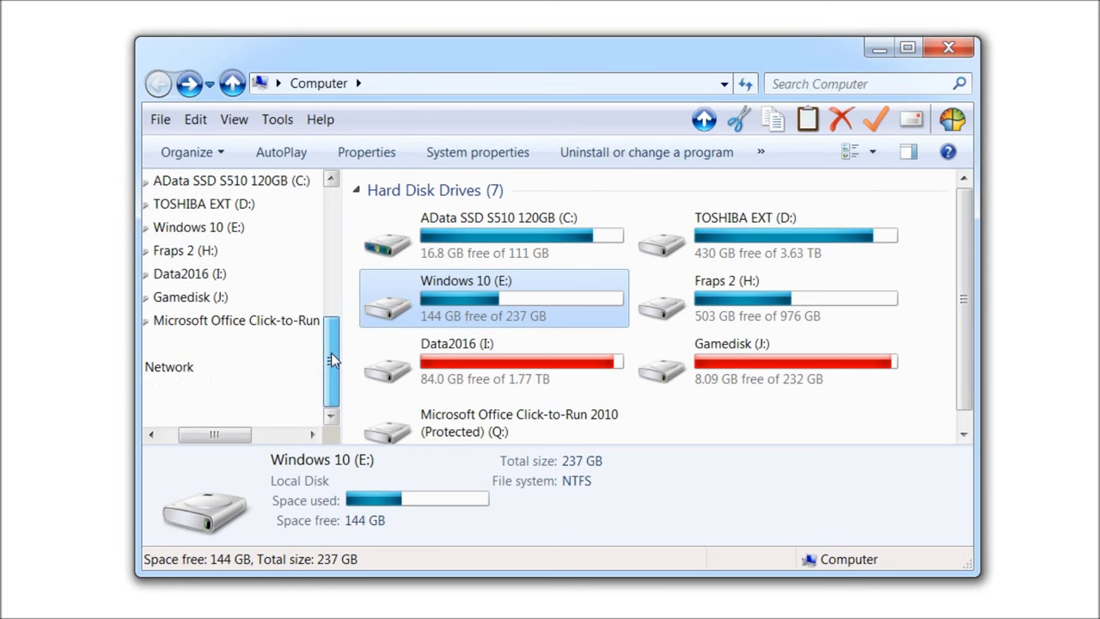
pyautogui.scroll(1, 333, 359)
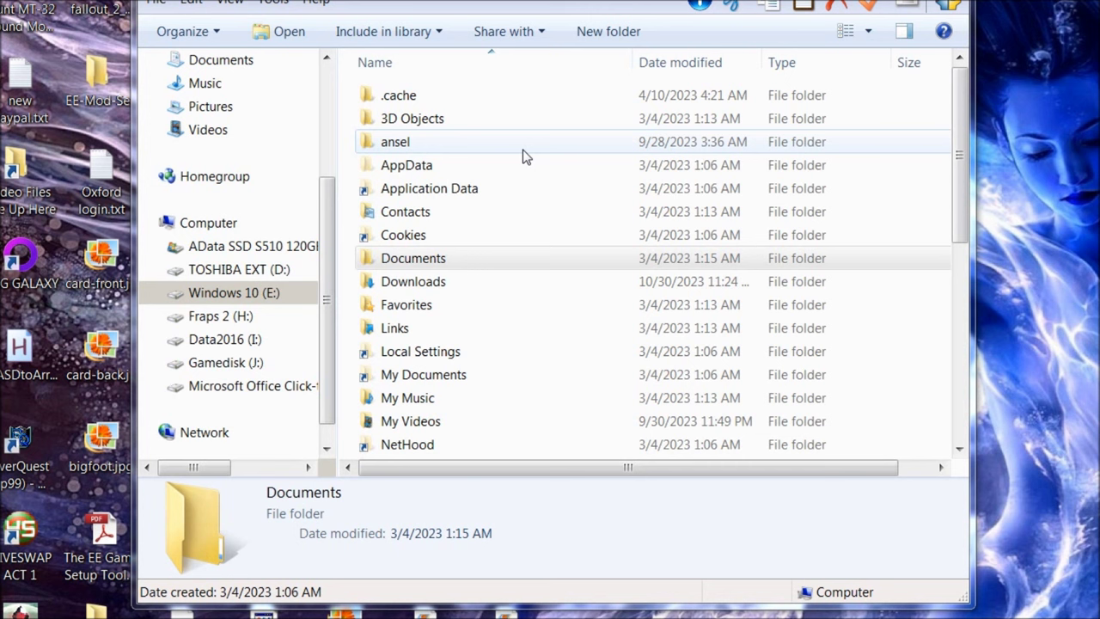
pyautogui.click(421, 260)
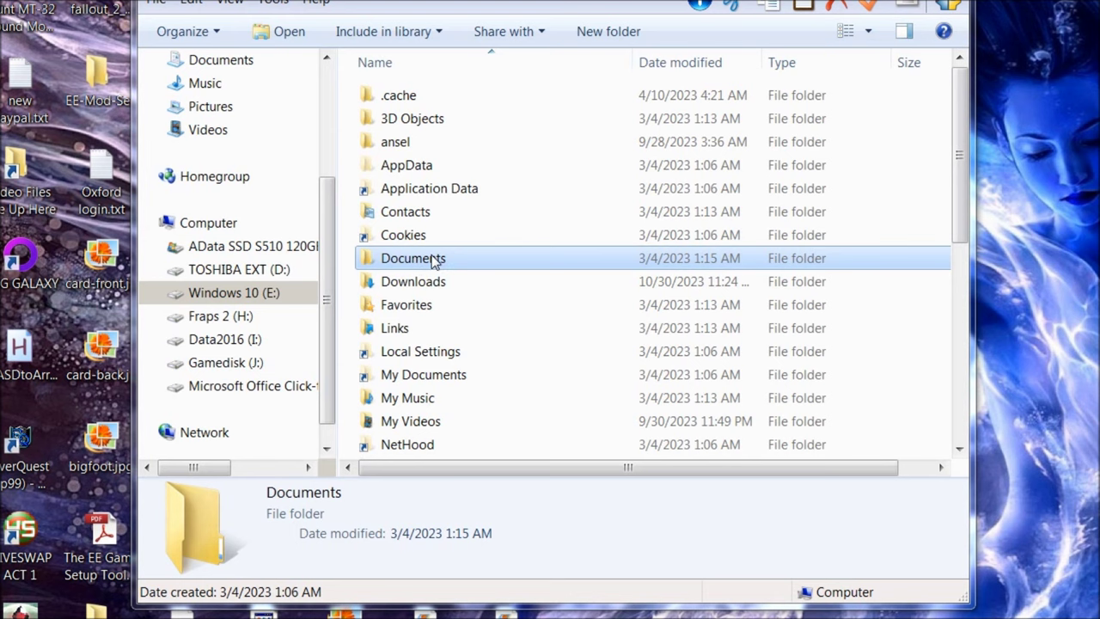
pyautogui.doubleClick(434, 262)
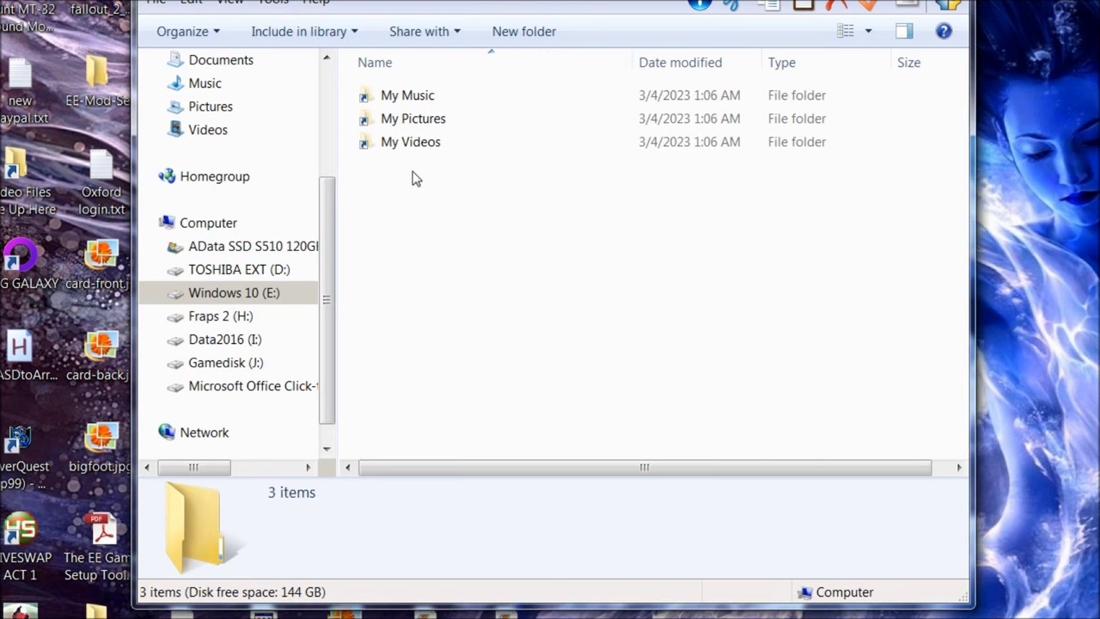
pyautogui.doubleClick(402, 97)
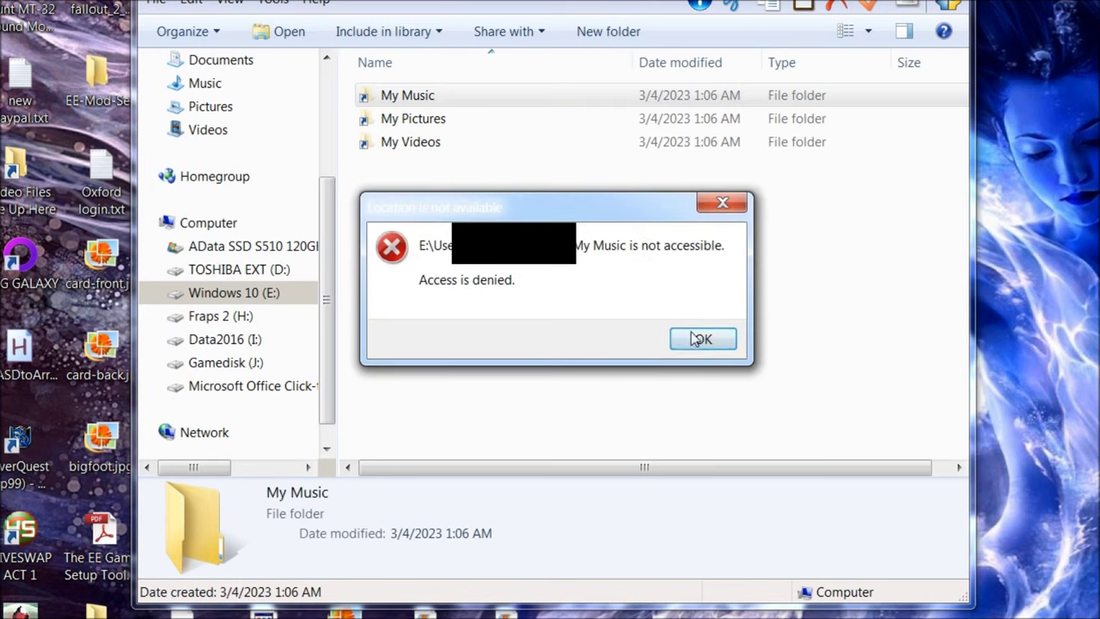
pyautogui.click(698, 339)
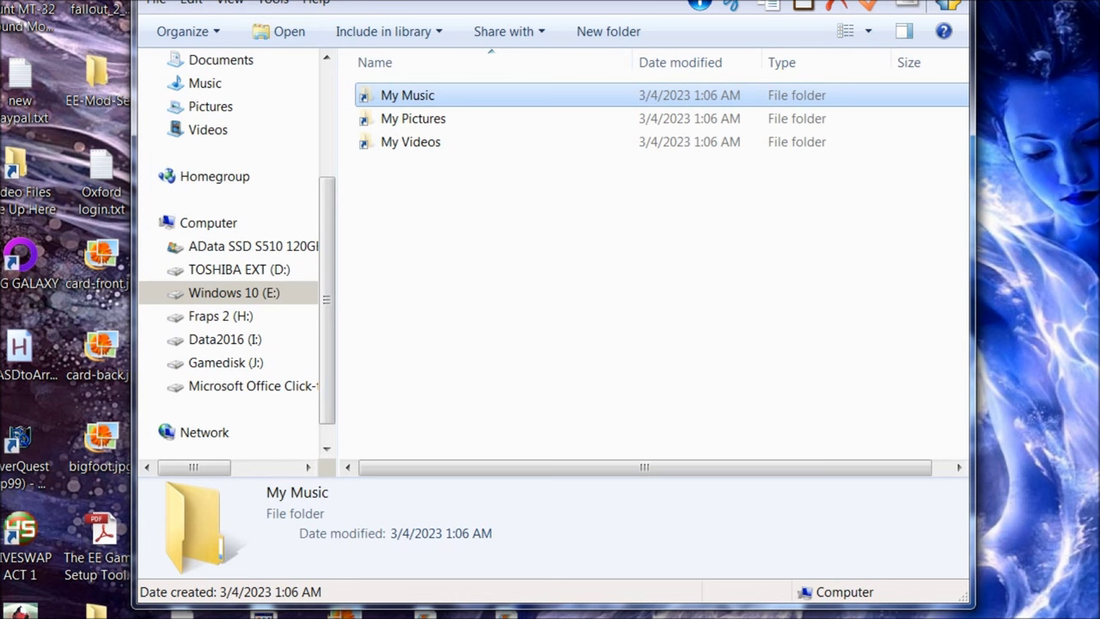
pyautogui.press('BackSpace')
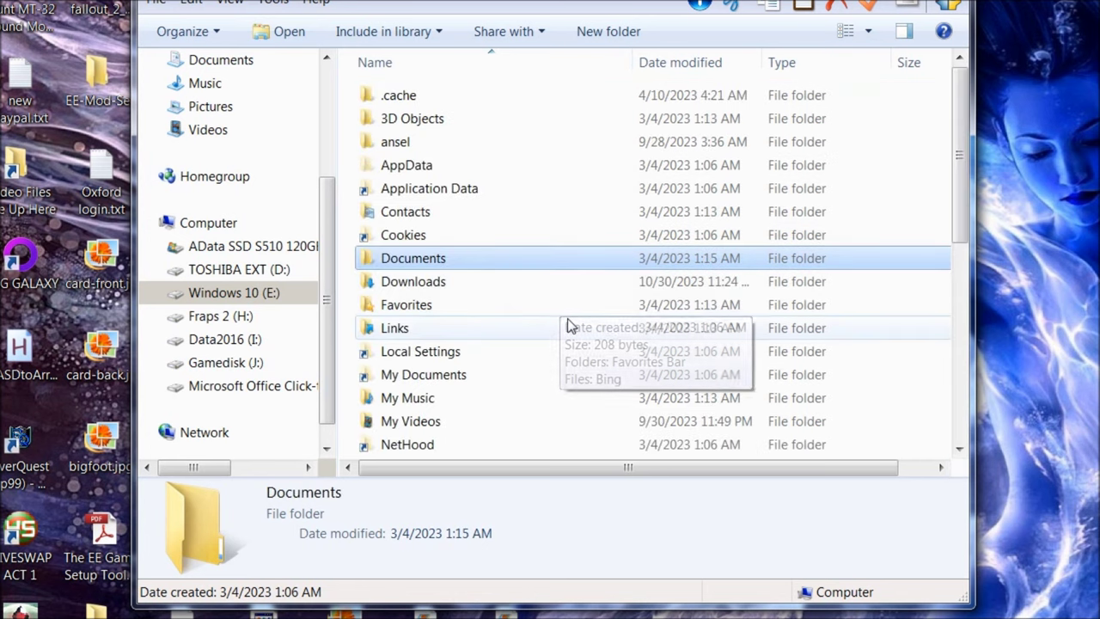
pyautogui.doubleClick(444, 376)
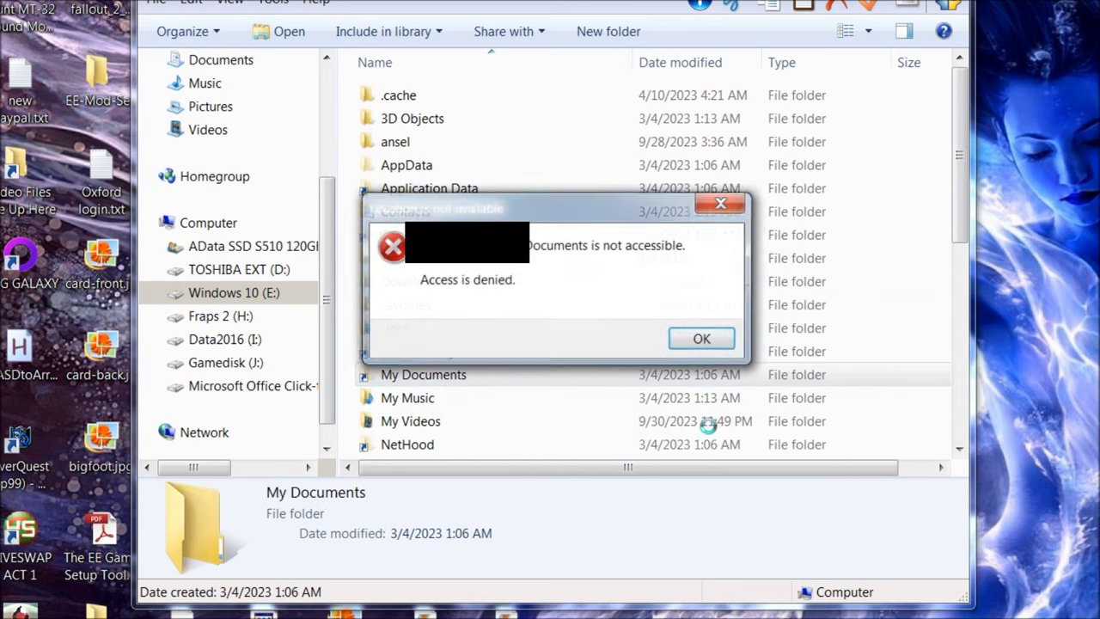
pyautogui.click(702, 339)
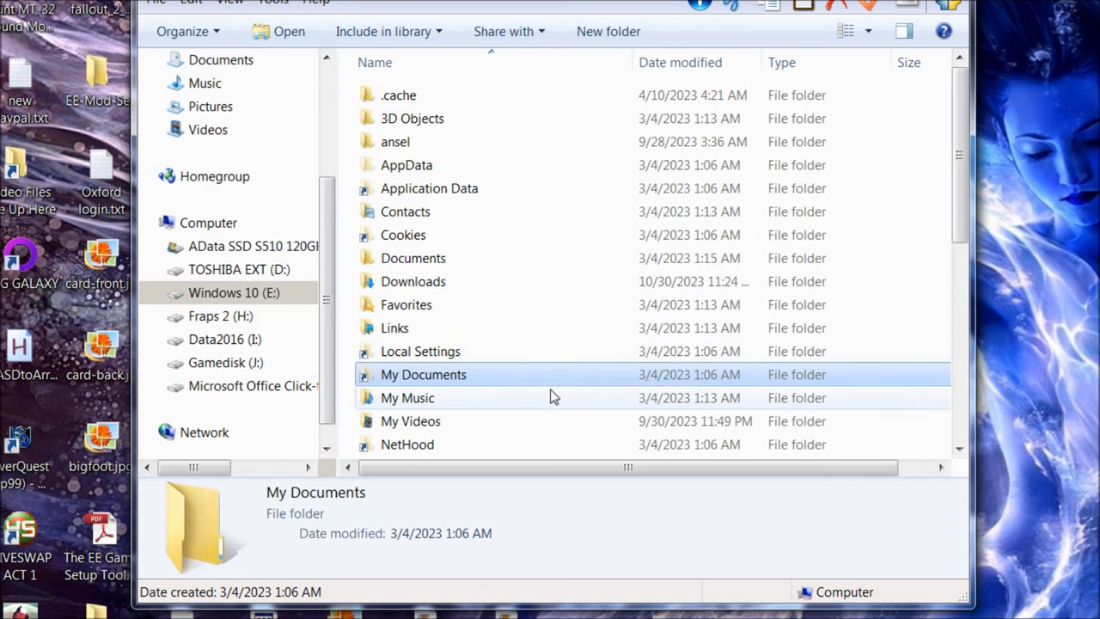
pyautogui.scroll(-2, 452, 389)
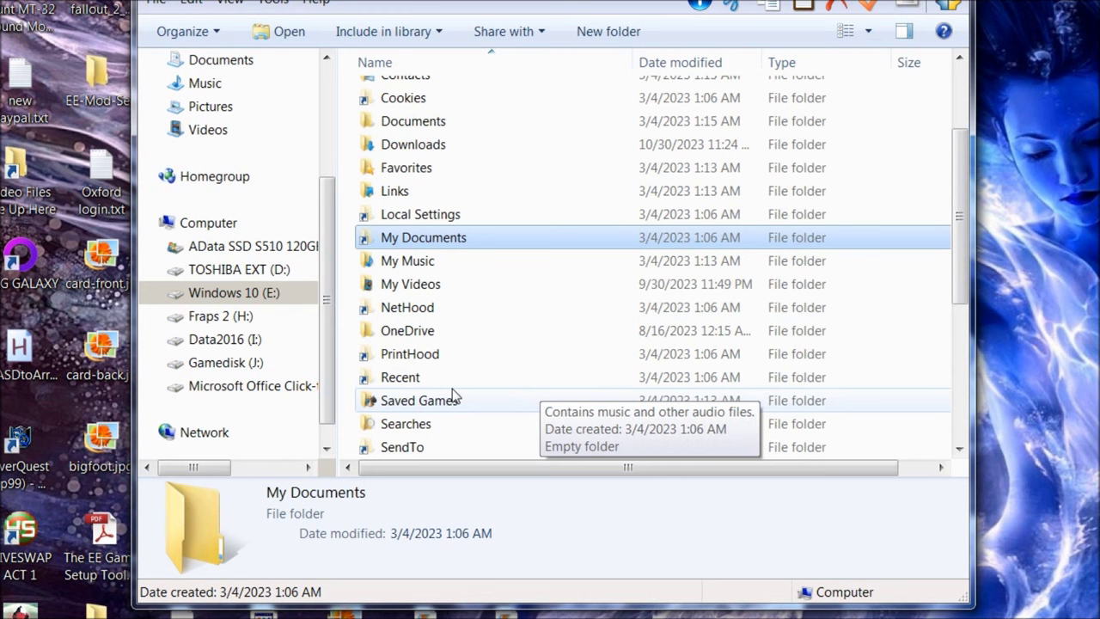
pyautogui.scroll(1, 453, 397)
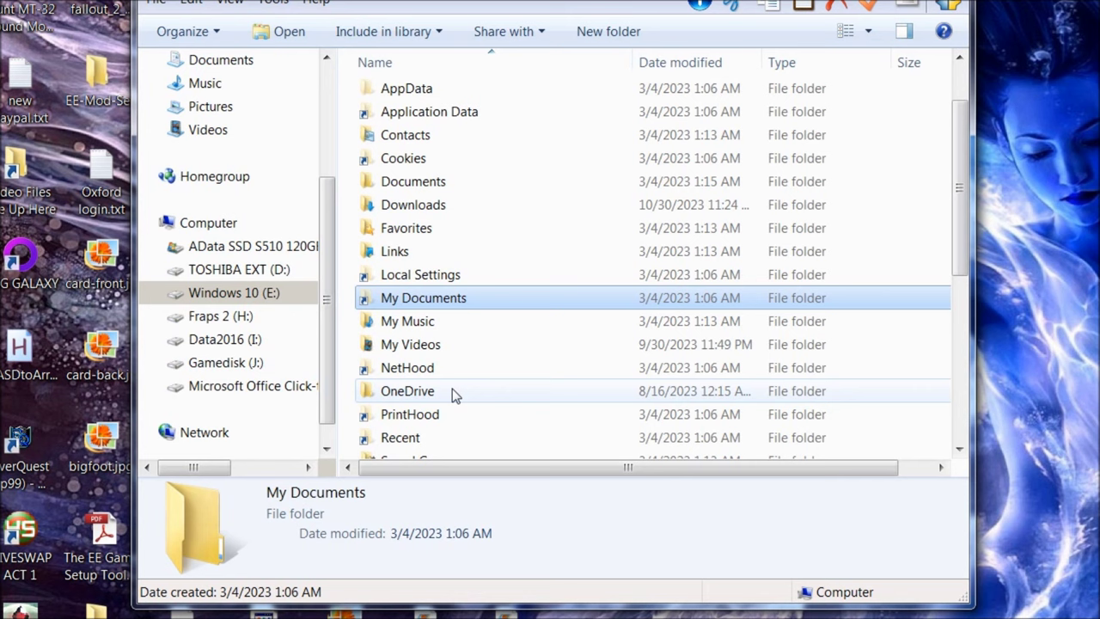
pyautogui.scroll(-2, 447, 380)
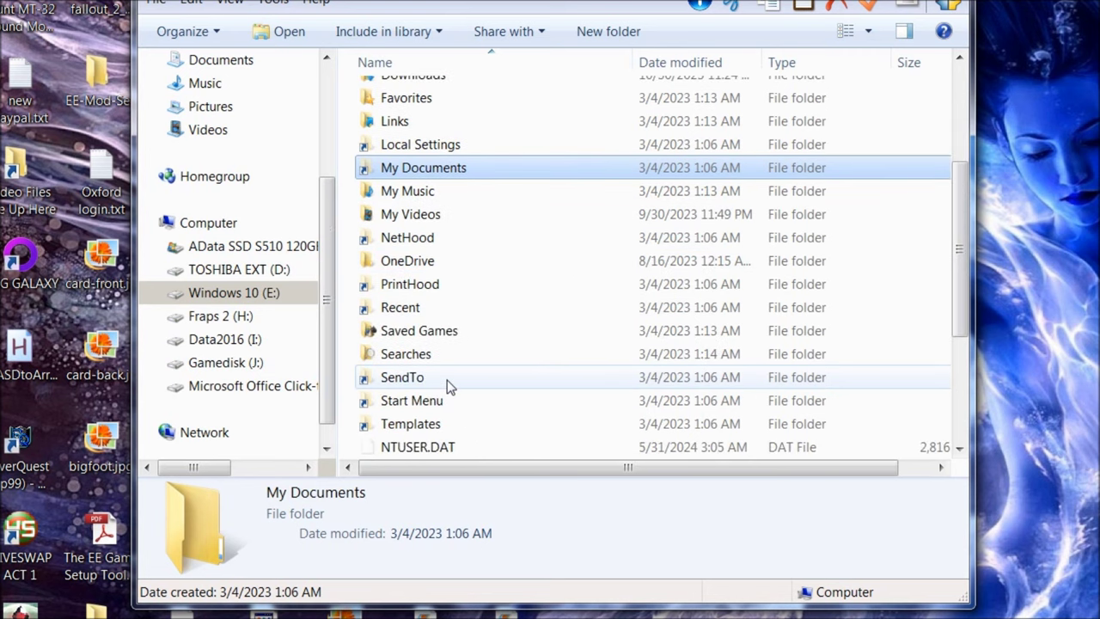
pyautogui.doubleClick(419, 335)
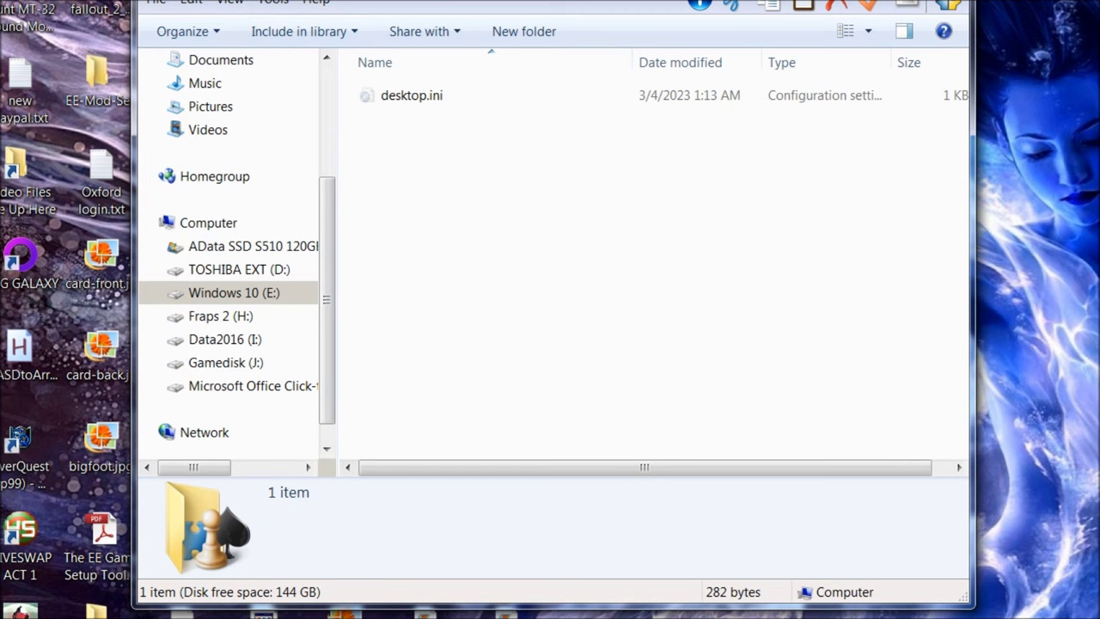
pyautogui.press('BackSpace')
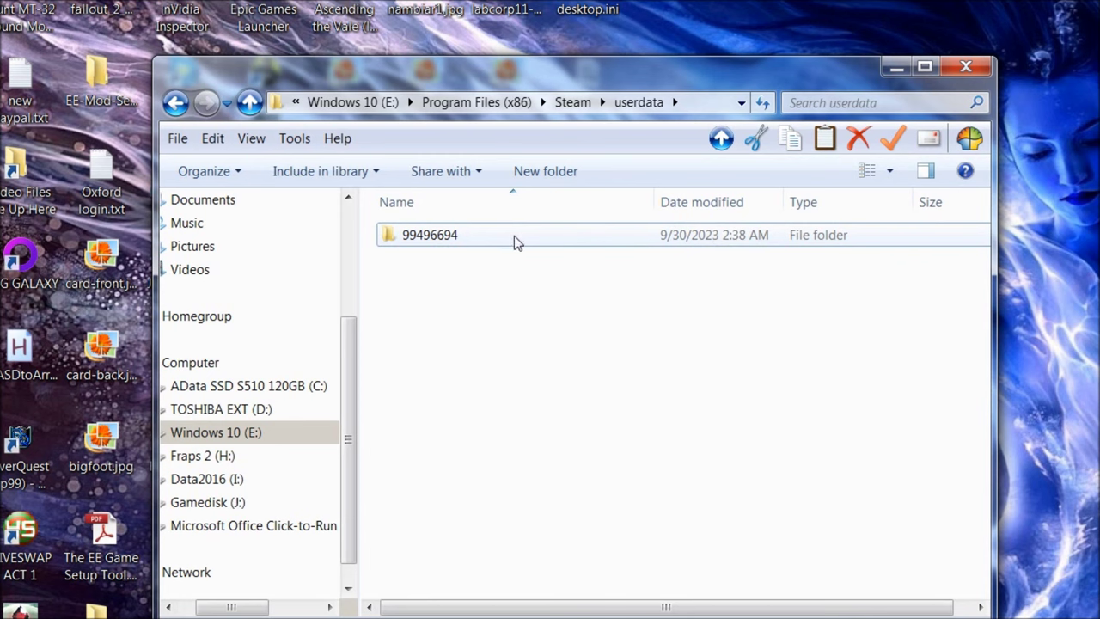
# In the Steam account's userdata folder, check the remote folders inside 241100 and 7
pyautogui.doubleClick(448, 237)
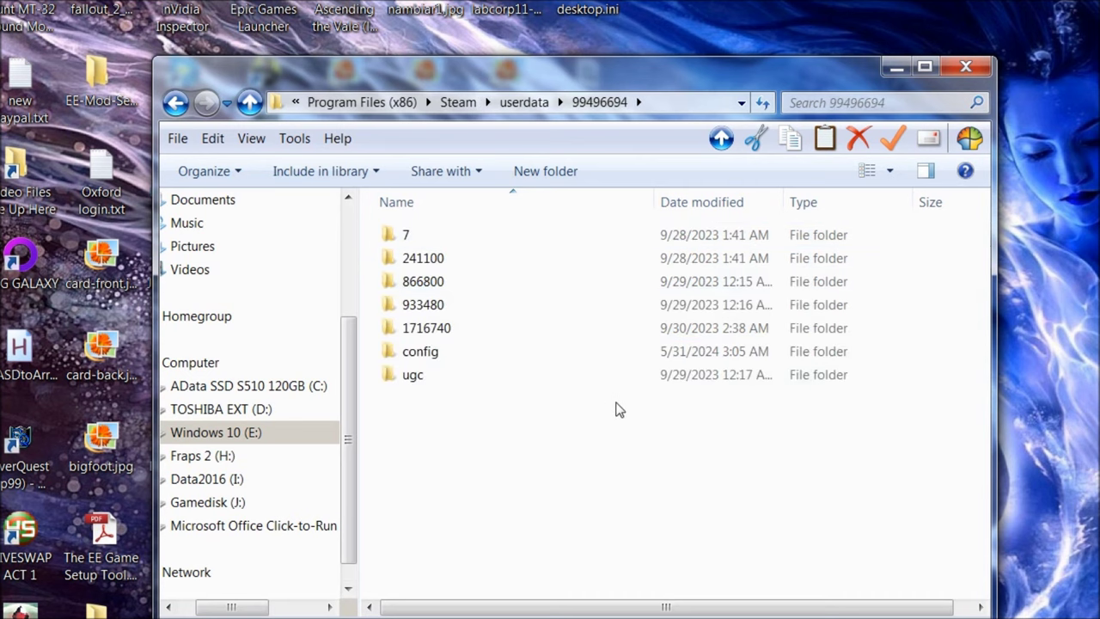
pyautogui.moveTo(420, 269)
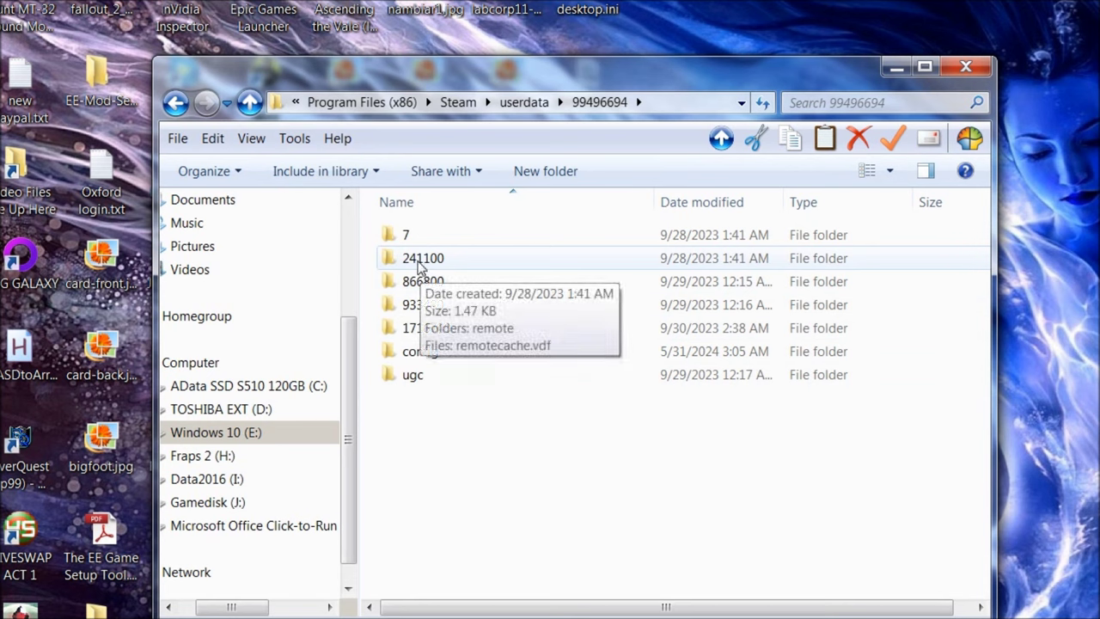
pyautogui.doubleClick(421, 266)
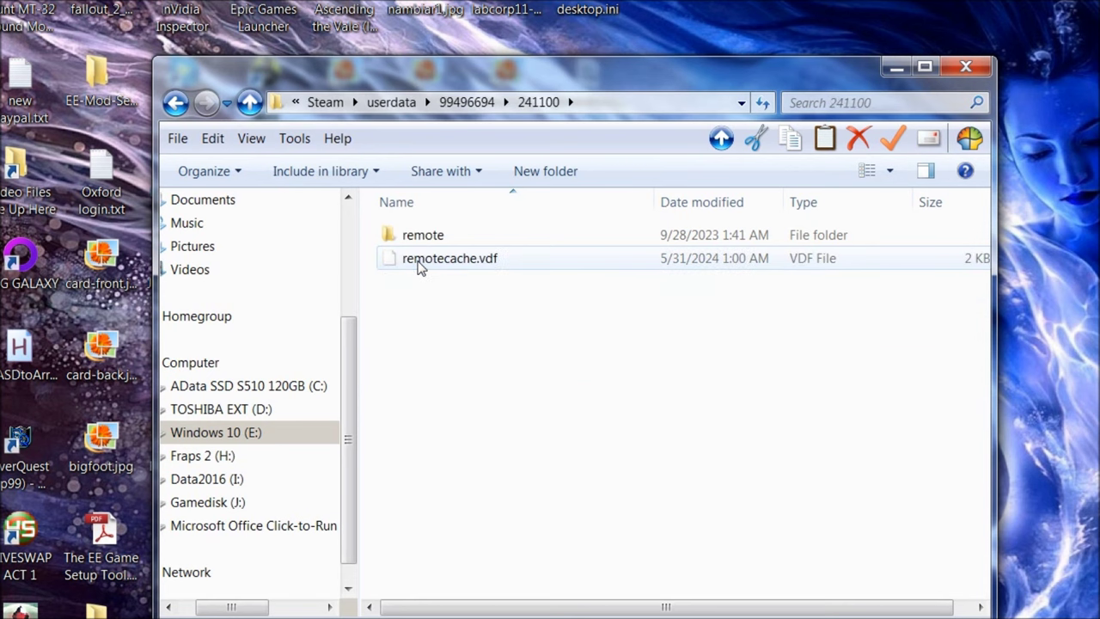
pyautogui.doubleClick(422, 241)
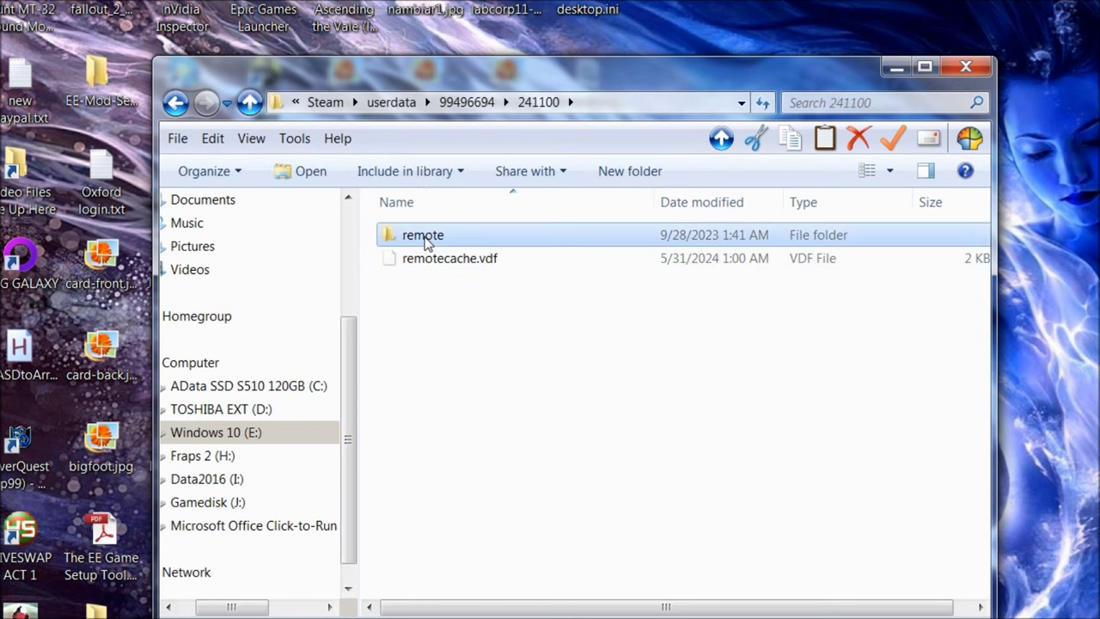
pyautogui.click(175, 102)
pyautogui.hotkey('alt', 'Left')
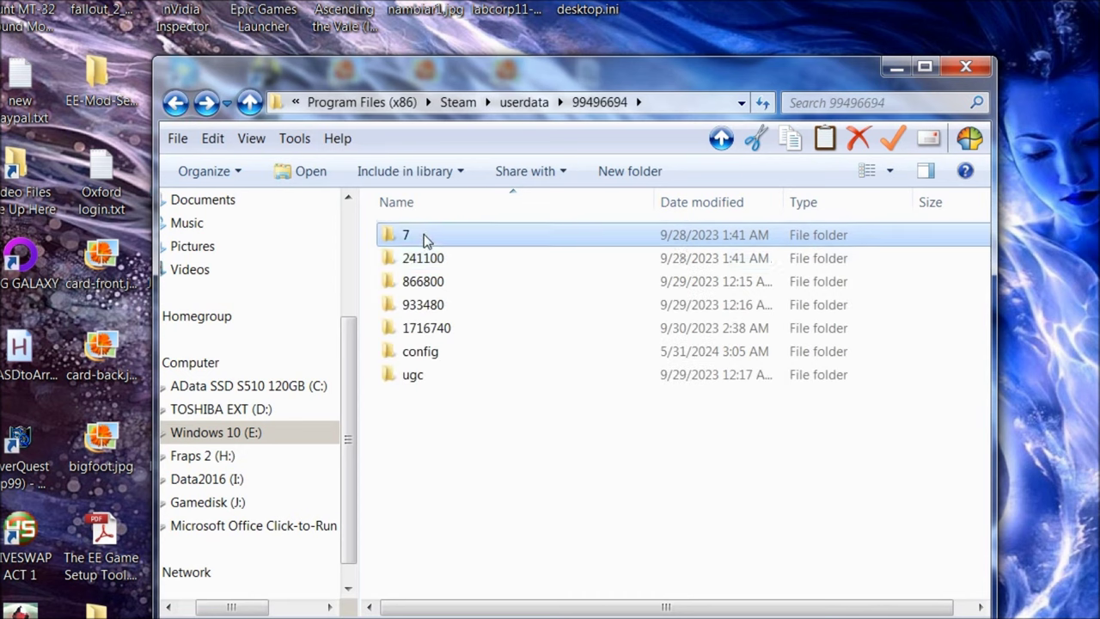
pyautogui.doubleClick(424, 234)
pyautogui.doubleClick(452, 236)
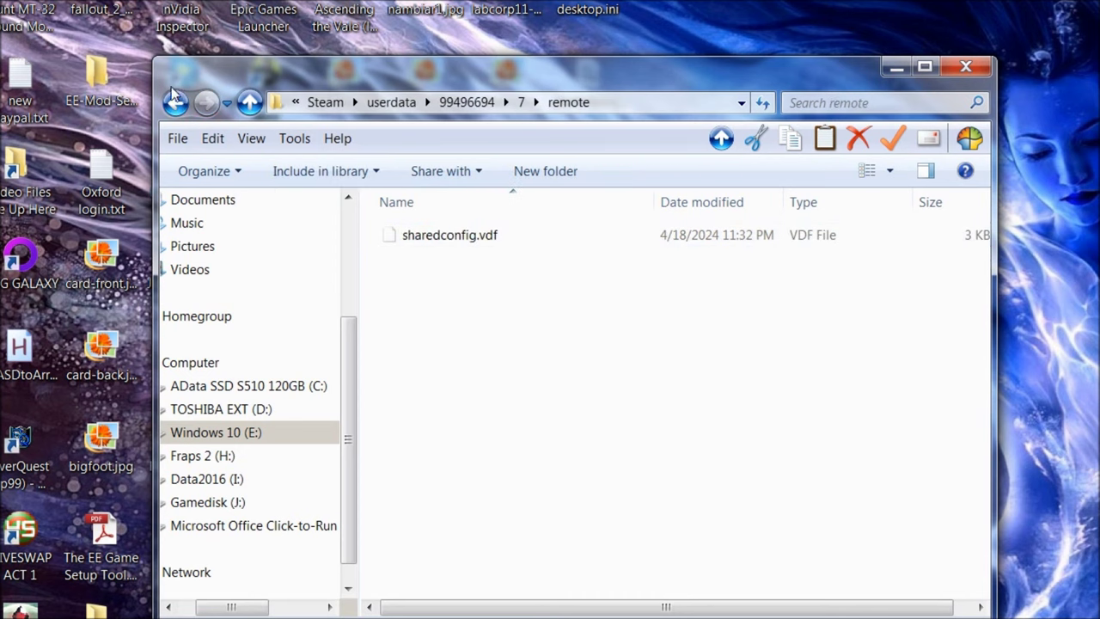
pyautogui.hotkey('alt', 'Left')
pyautogui.hotkey('alt', 'Left')
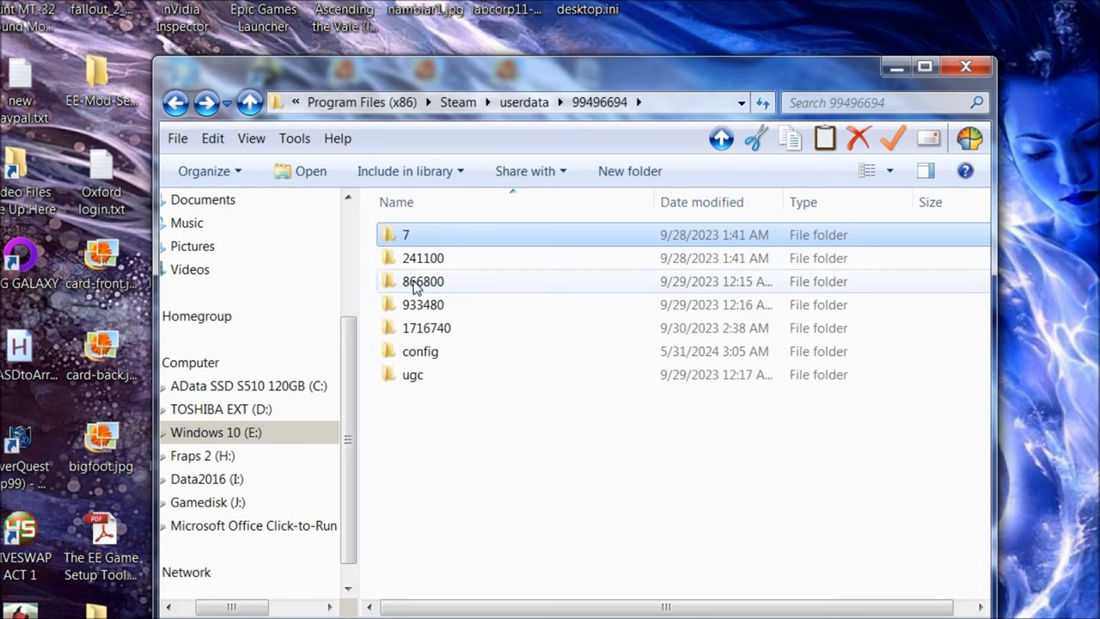
# Check folders 866800 and 933480, then open 1716740\remote\Saves
pyautogui.doubleClick(410, 281)
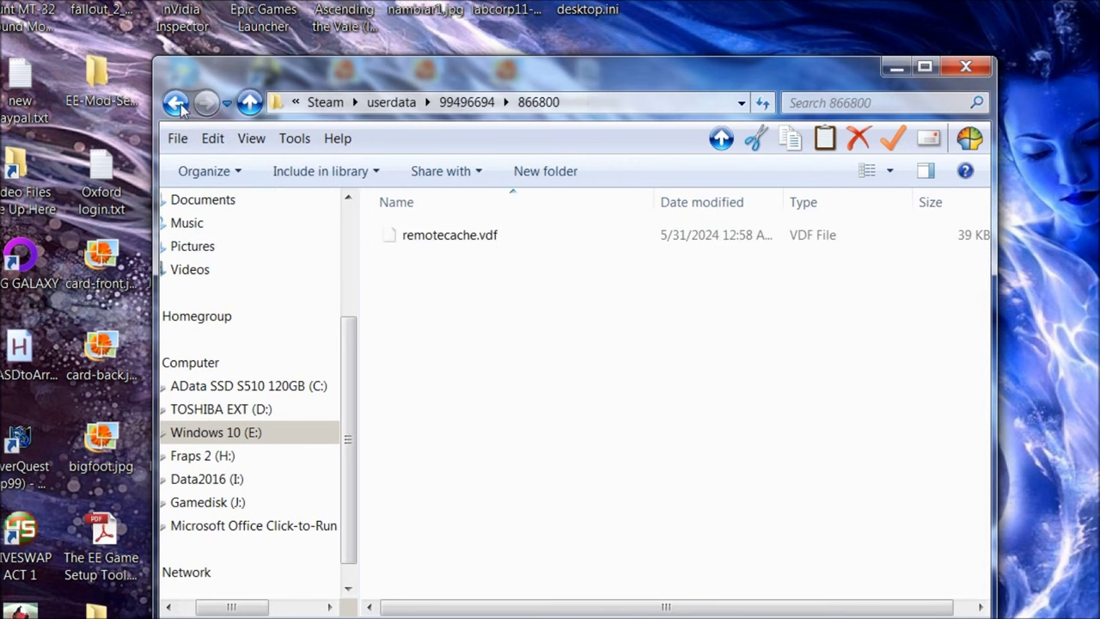
pyautogui.hotkey('alt', 'Left')
pyautogui.doubleClick(410, 305)
pyautogui.click(175, 102)
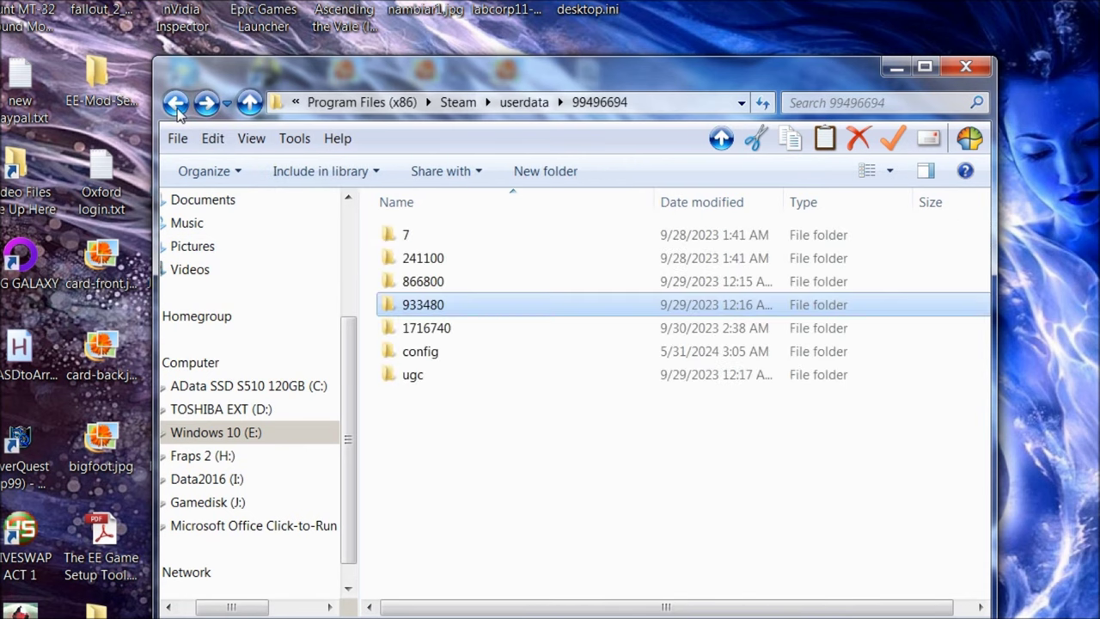
pyautogui.doubleClick(395, 328)
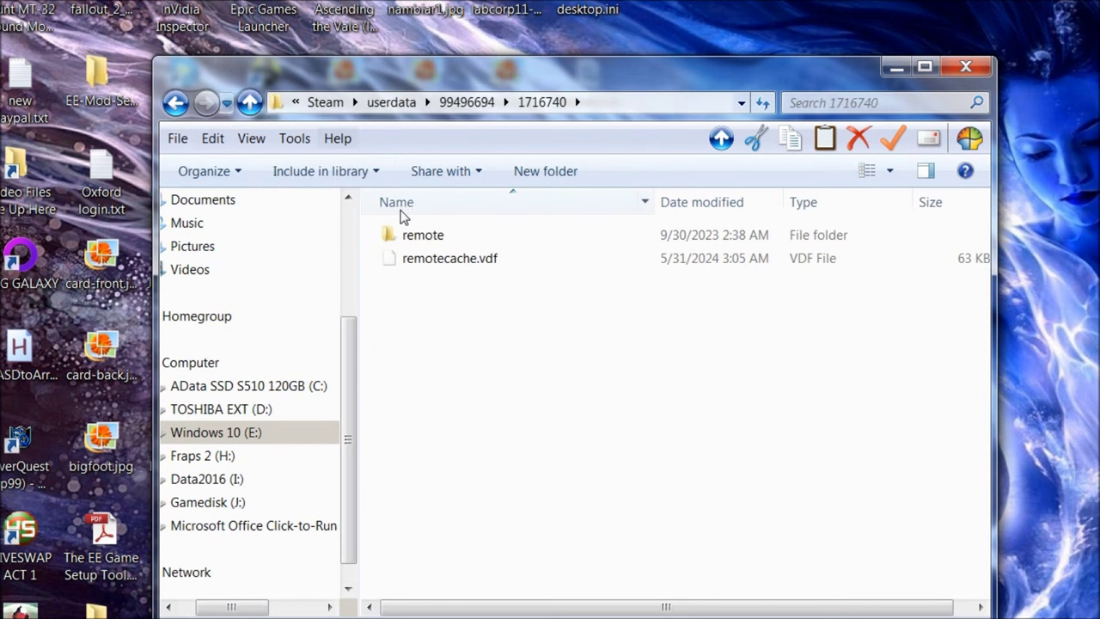
pyautogui.doubleClick(408, 236)
pyautogui.doubleClick(408, 235)
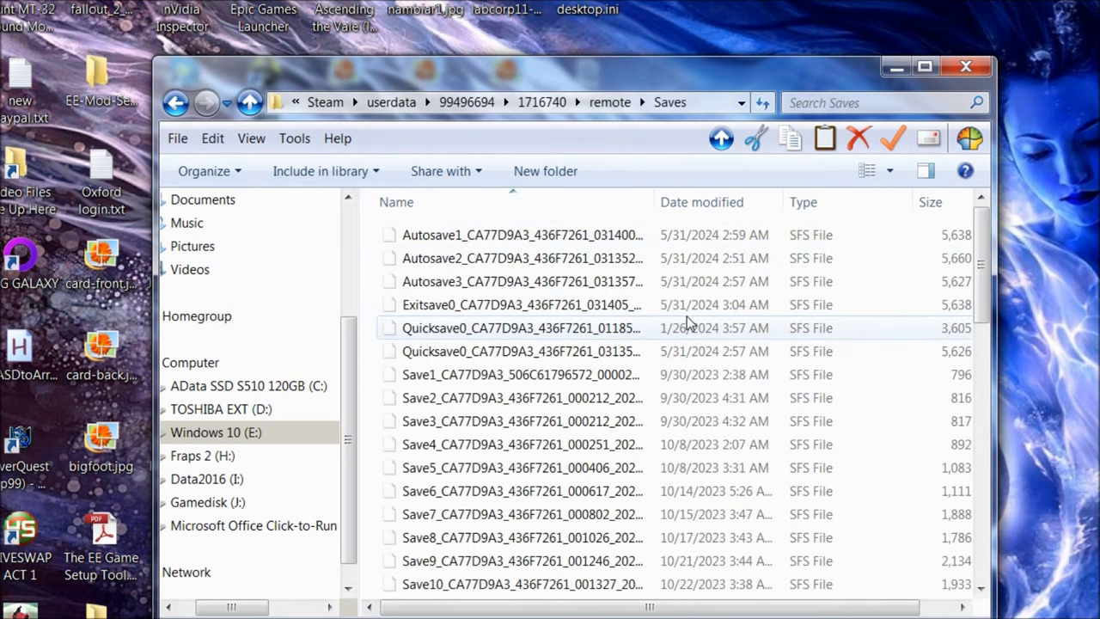
# Look over the save file list and sort it by Date modified, newest first
pyautogui.moveTo(601, 608); pyautogui.dragTo(638, 610)
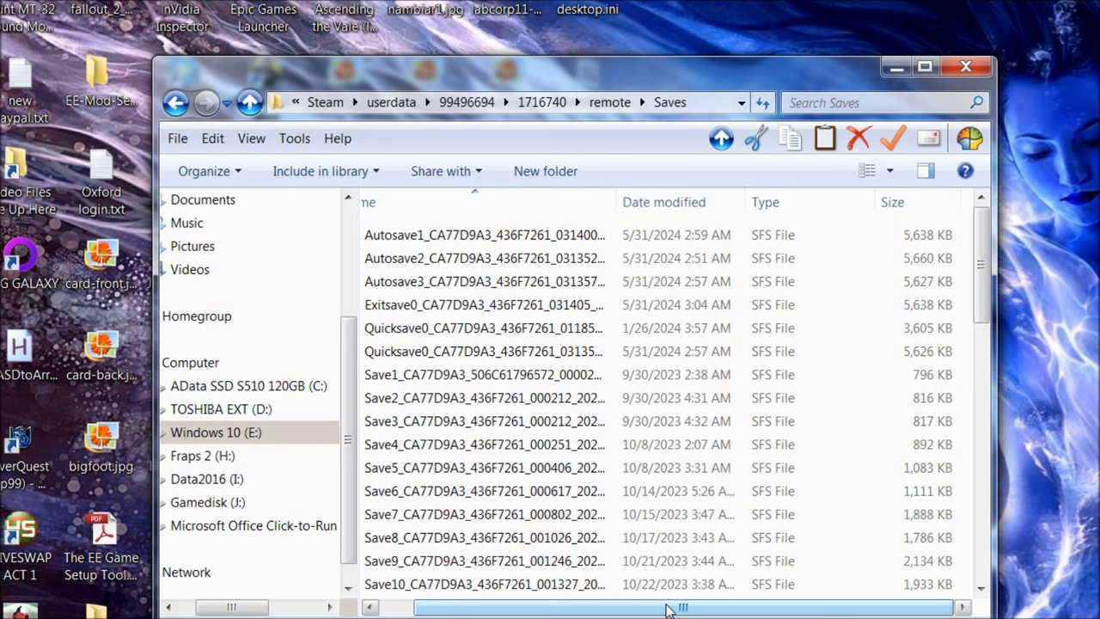
pyautogui.moveTo(668, 609); pyautogui.dragTo(601, 608)
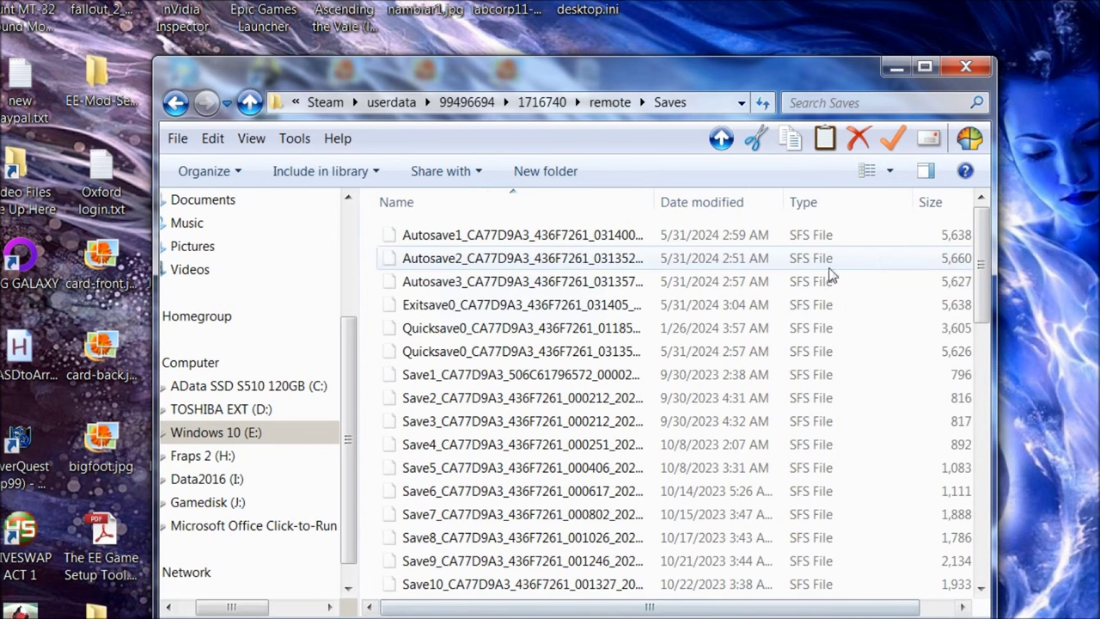
pyautogui.moveTo(978, 253)
pyautogui.mouseDown()
pyautogui.moveTo(997, 374)
pyautogui.moveTo(980, 546)
pyautogui.moveTo(984, 238)
pyautogui.mouseUp()
pyautogui.click(704, 202)
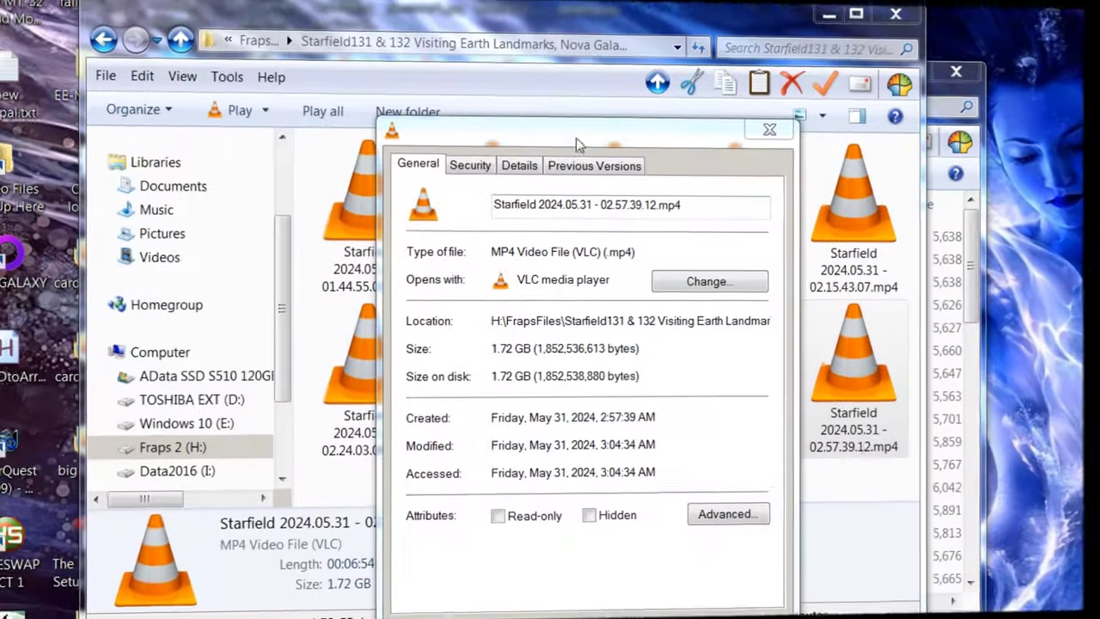
# Move the Starfield mp4 Properties dialog out of the way
pyautogui.moveTo(575, 138); pyautogui.dragTo(561, 330)
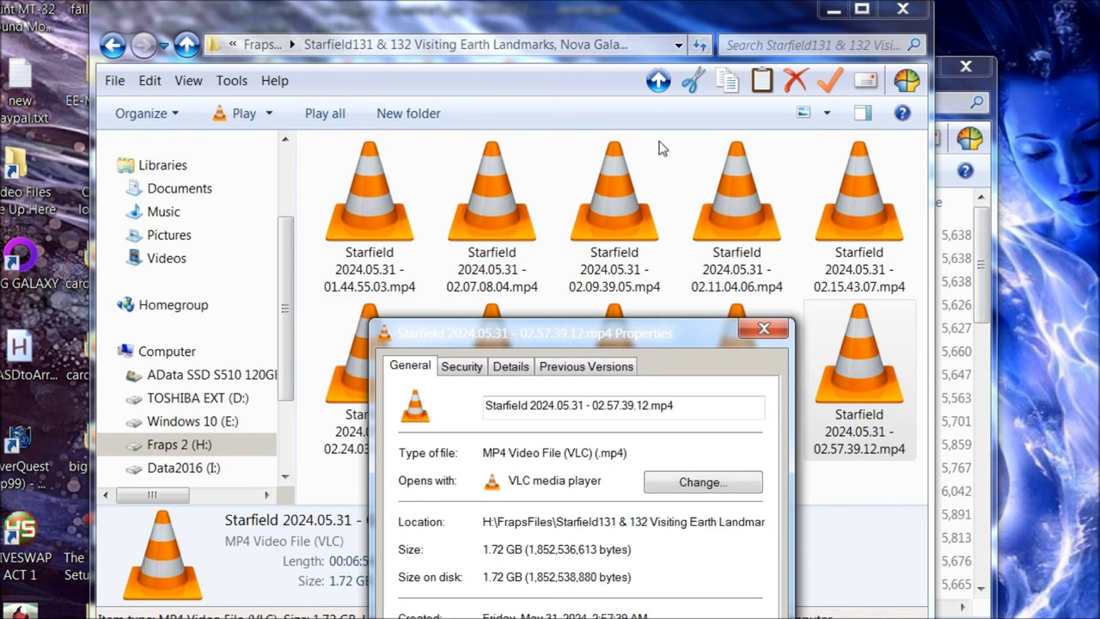
pyautogui.moveTo(515, 338); pyautogui.dragTo(430, 112)
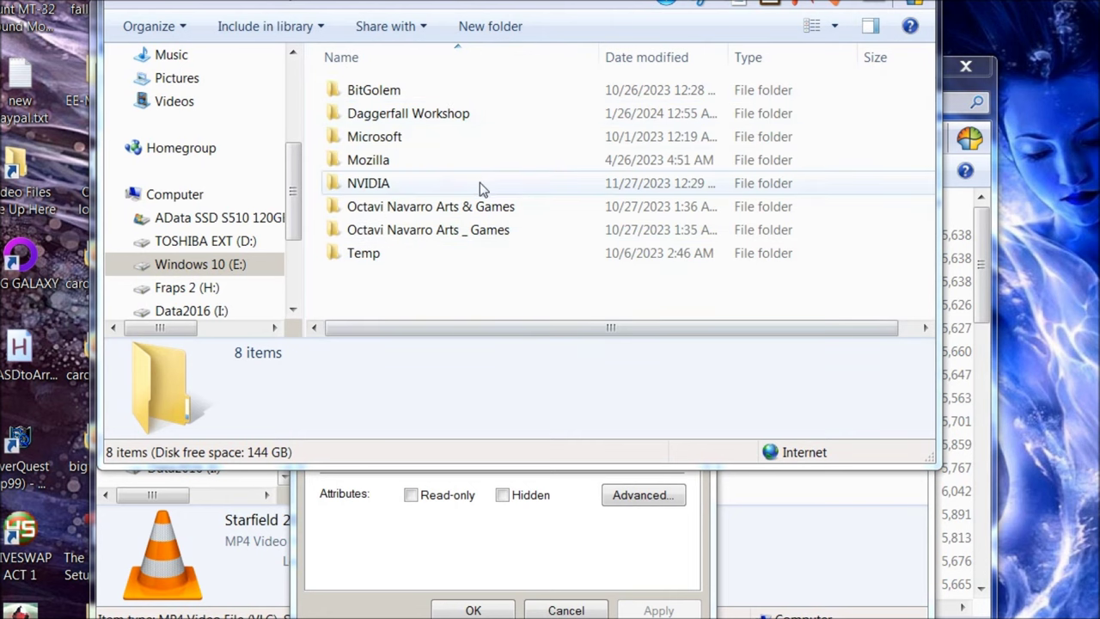
# Open Microsoft\CryptnetUrlCache\Content, sort newest first, widen Name, and select the newest file
pyautogui.doubleClick(398, 143)
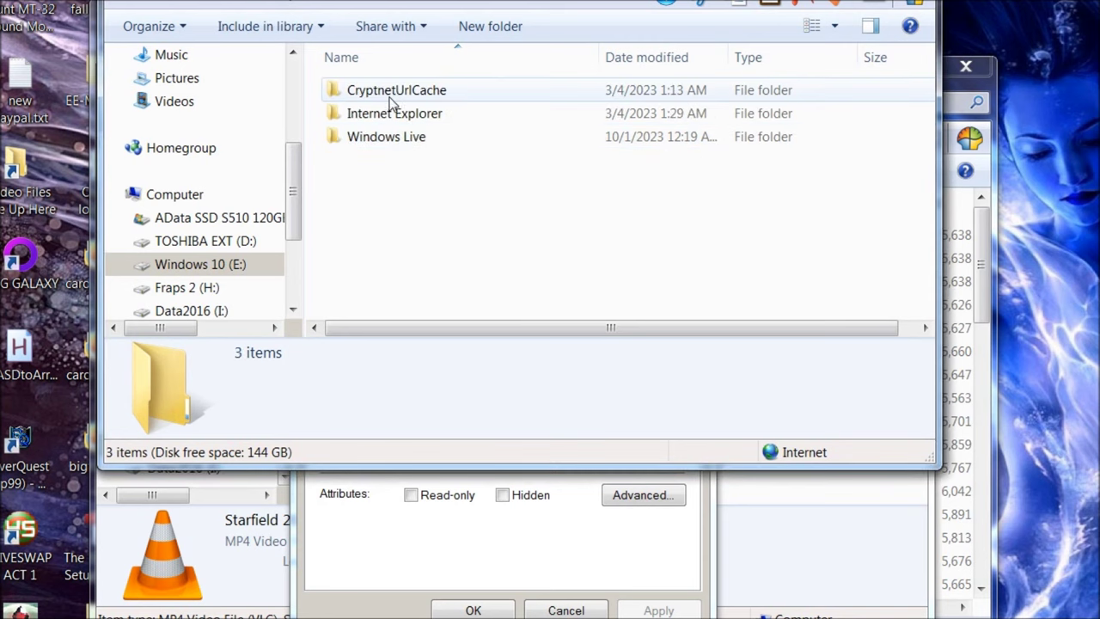
pyautogui.doubleClick(390, 102)
pyautogui.doubleClick(389, 100)
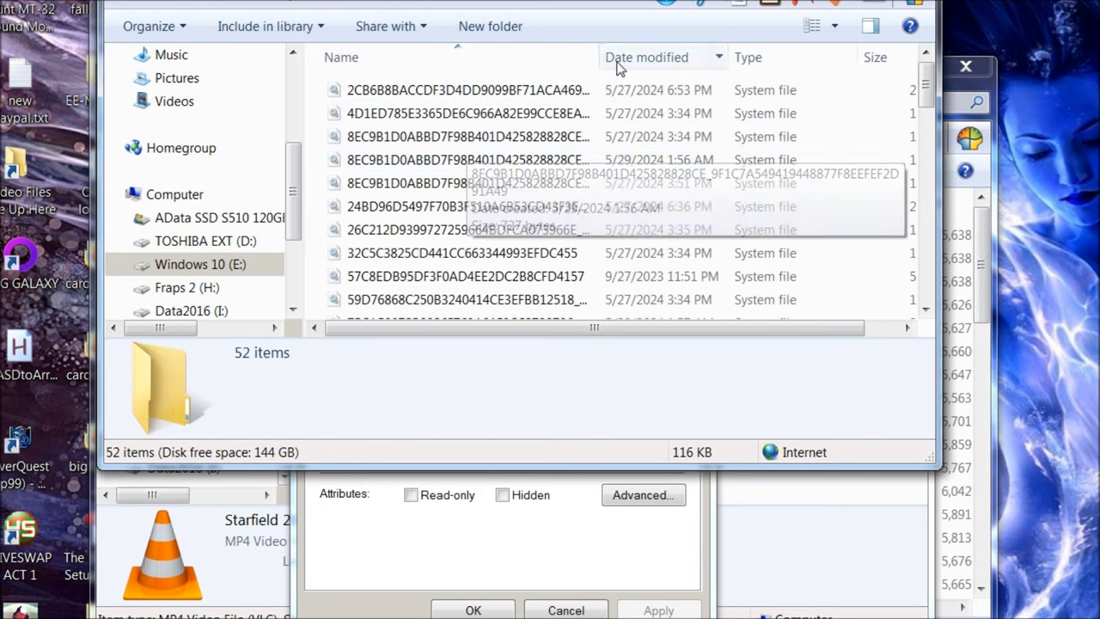
pyautogui.click(683, 58)
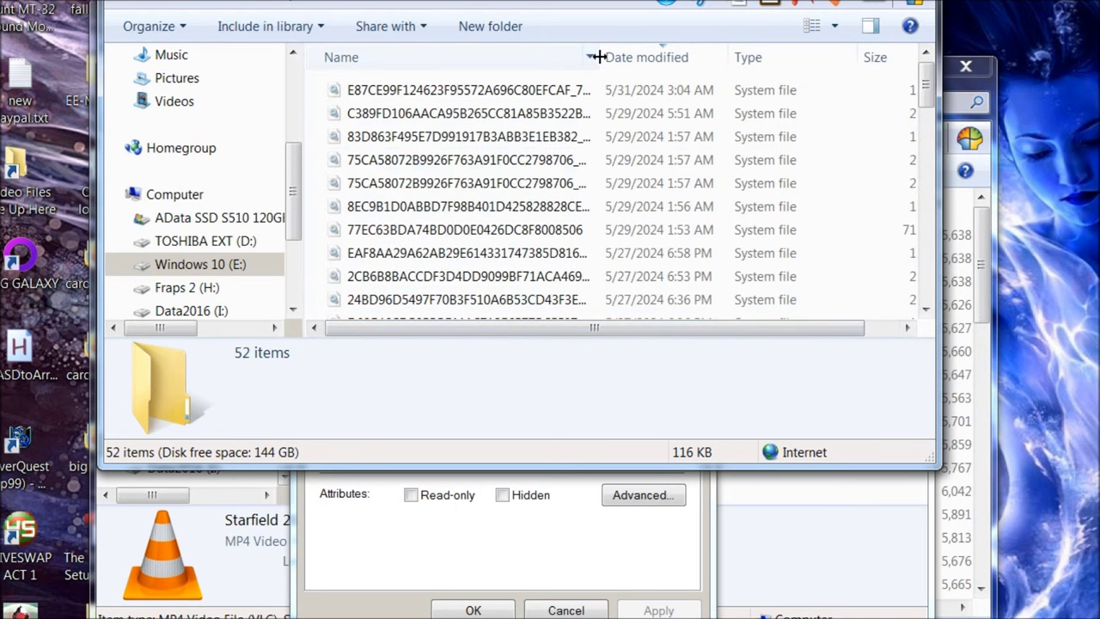
pyautogui.moveTo(599, 57); pyautogui.dragTo(610, 95)
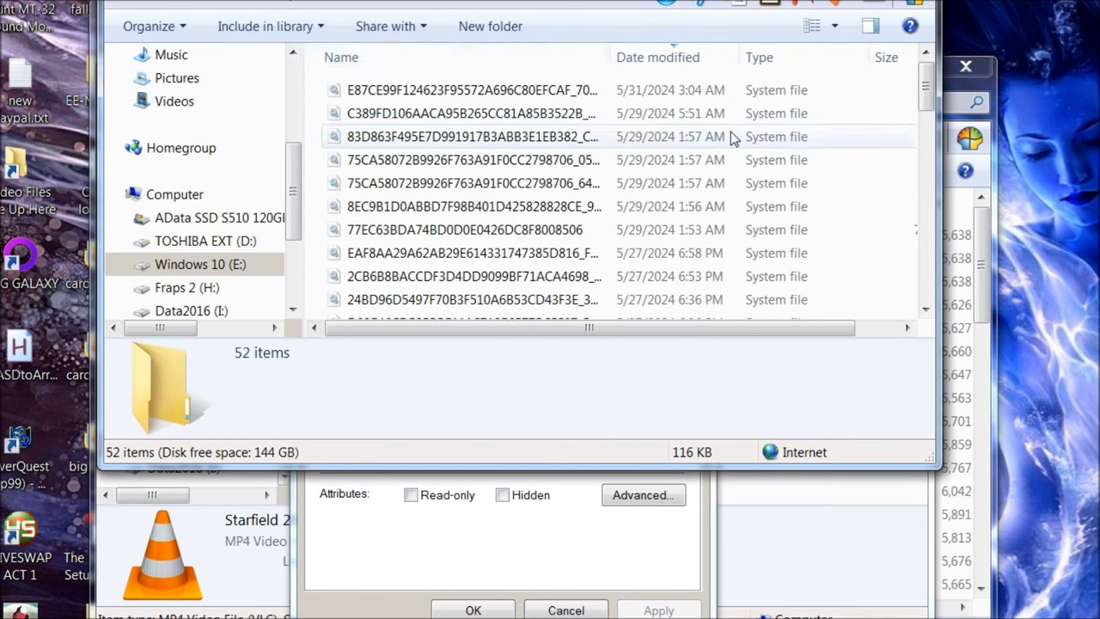
pyautogui.click(649, 98)
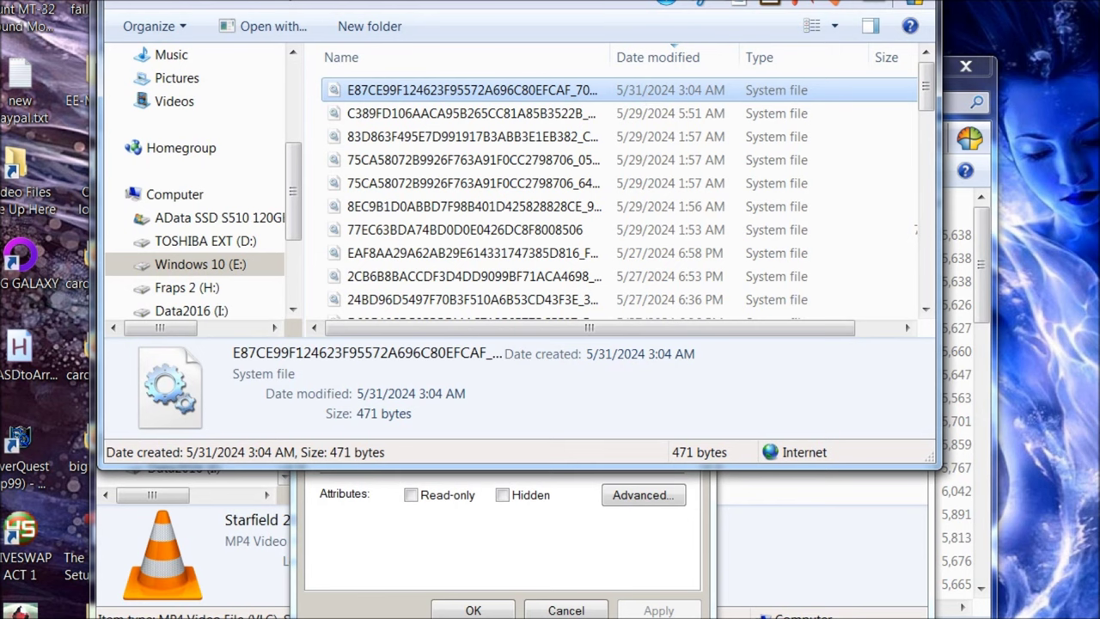
# Reposition the Content window, then minimize it
pyautogui.moveTo(516, 3); pyautogui.dragTo(523, 90)
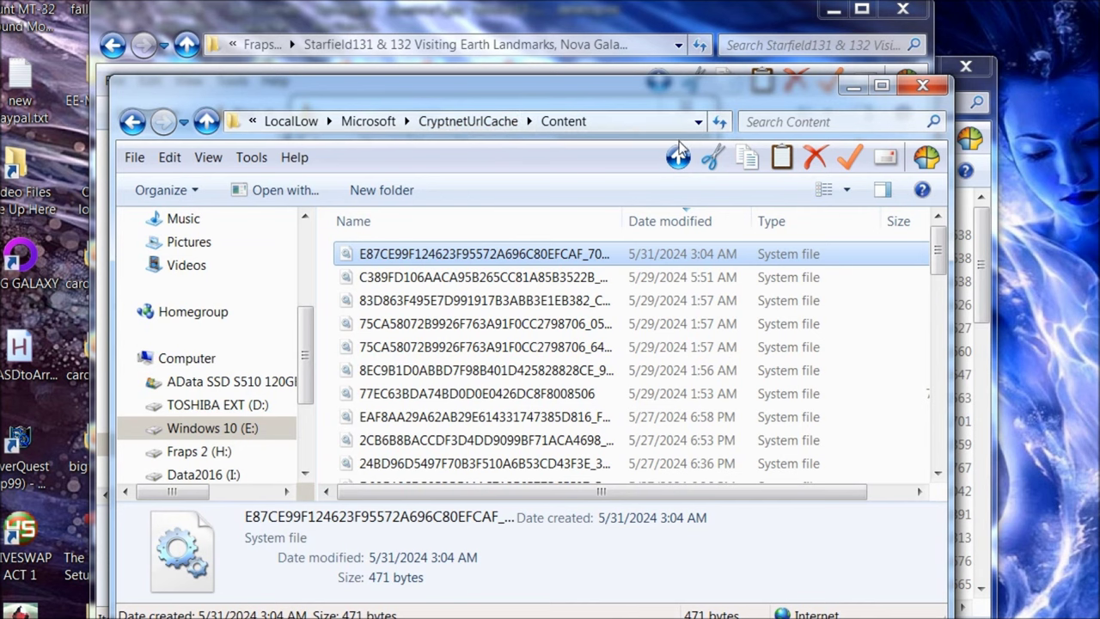
pyautogui.moveTo(589, 92); pyautogui.dragTo(574, 68)
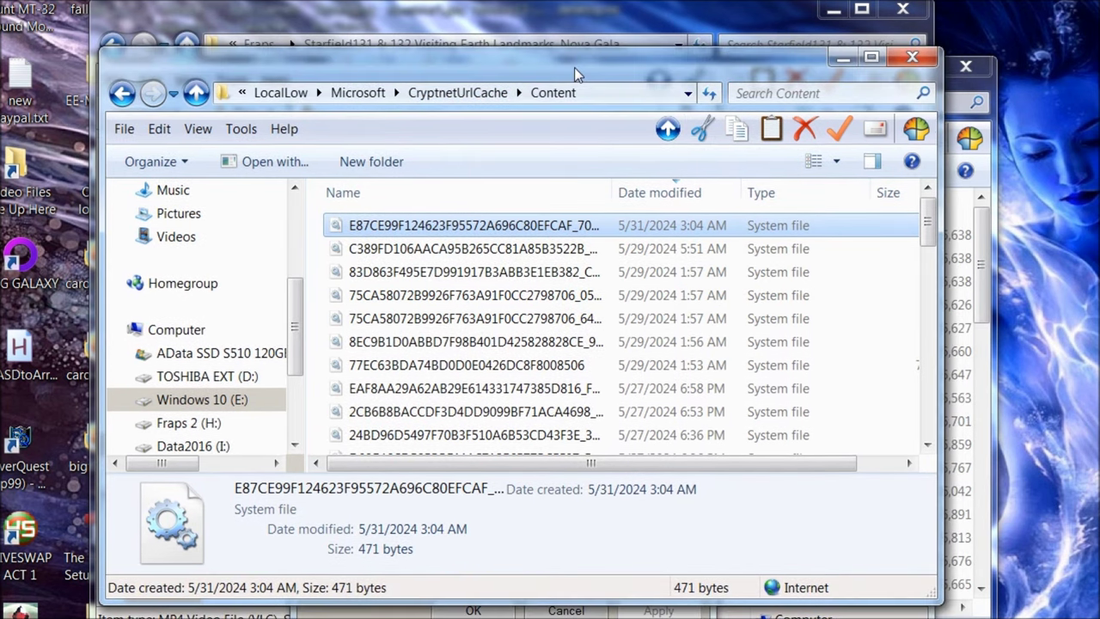
pyautogui.moveTo(574, 69); pyautogui.dragTo(545, 31)
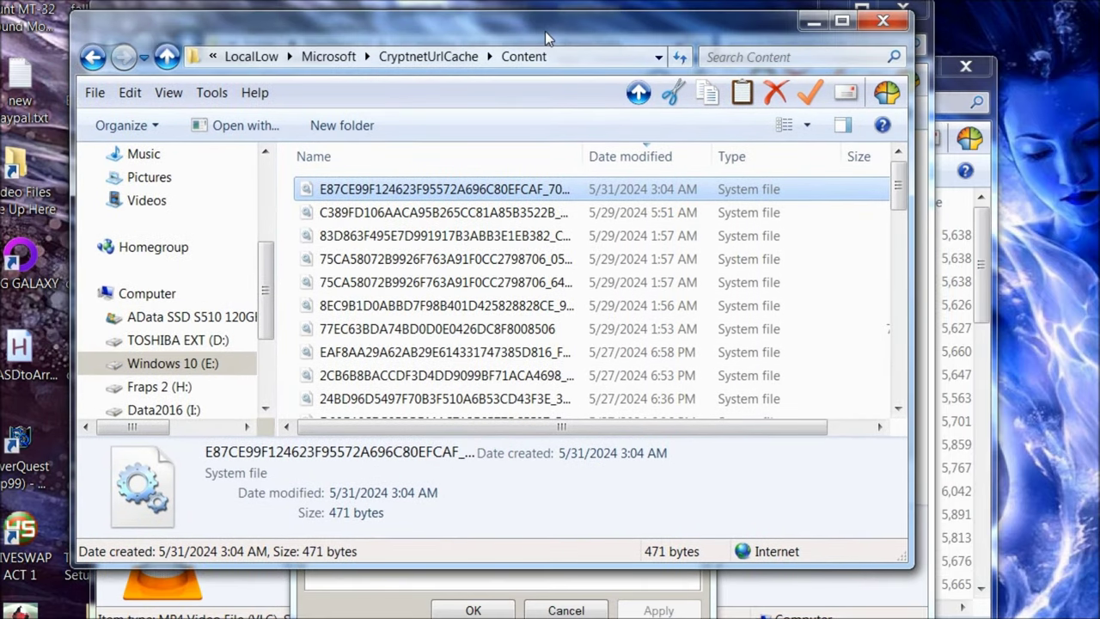
pyautogui.click(812, 24)
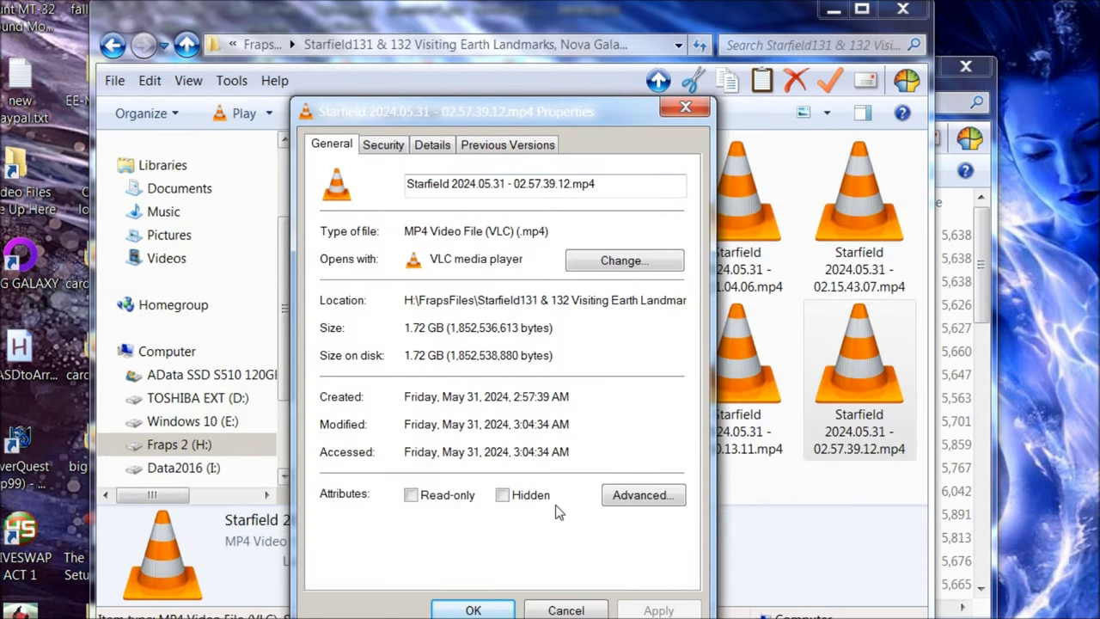
# Cancel the video's Properties dialog and minimize the Fraps video folder window
pyautogui.click(556, 609)
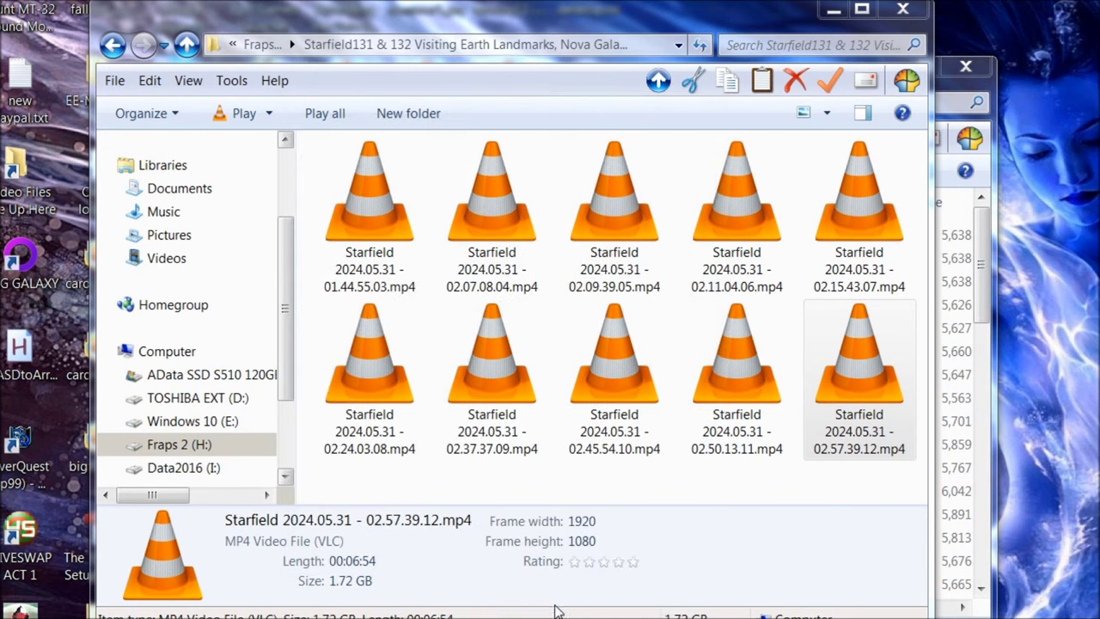
pyautogui.click(831, 13)
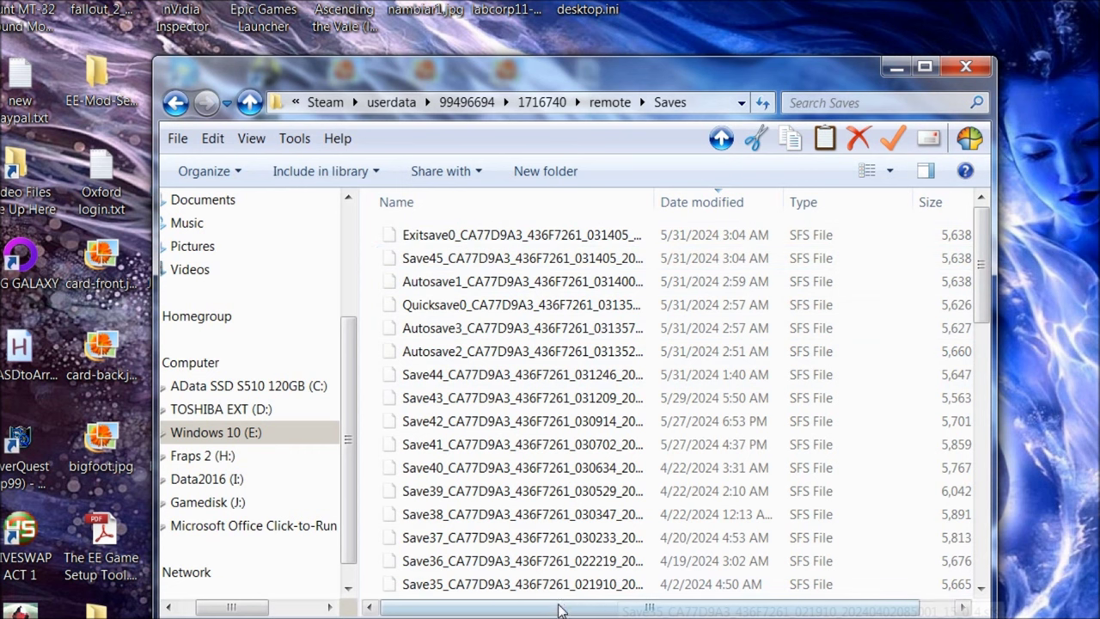
pyautogui.moveTo(559, 610)
pyautogui.mouseDown()
pyautogui.moveTo(596, 610)
pyautogui.moveTo(557, 610)
pyautogui.mouseUp()
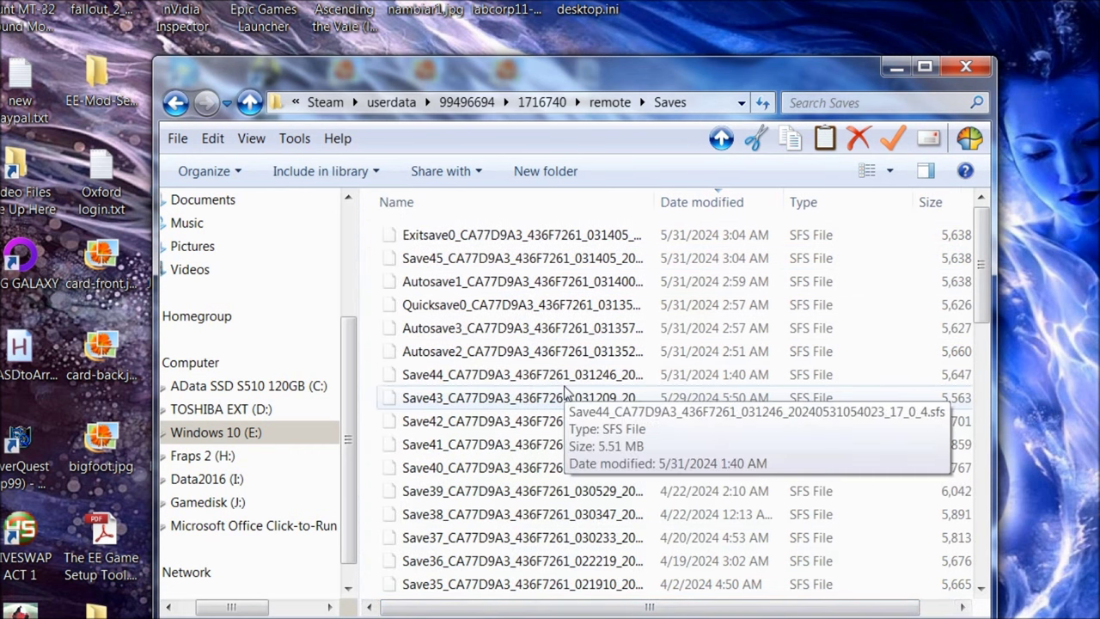
pyautogui.scroll(-6, 571, 399)
pyautogui.scroll(-5, 593, 425)
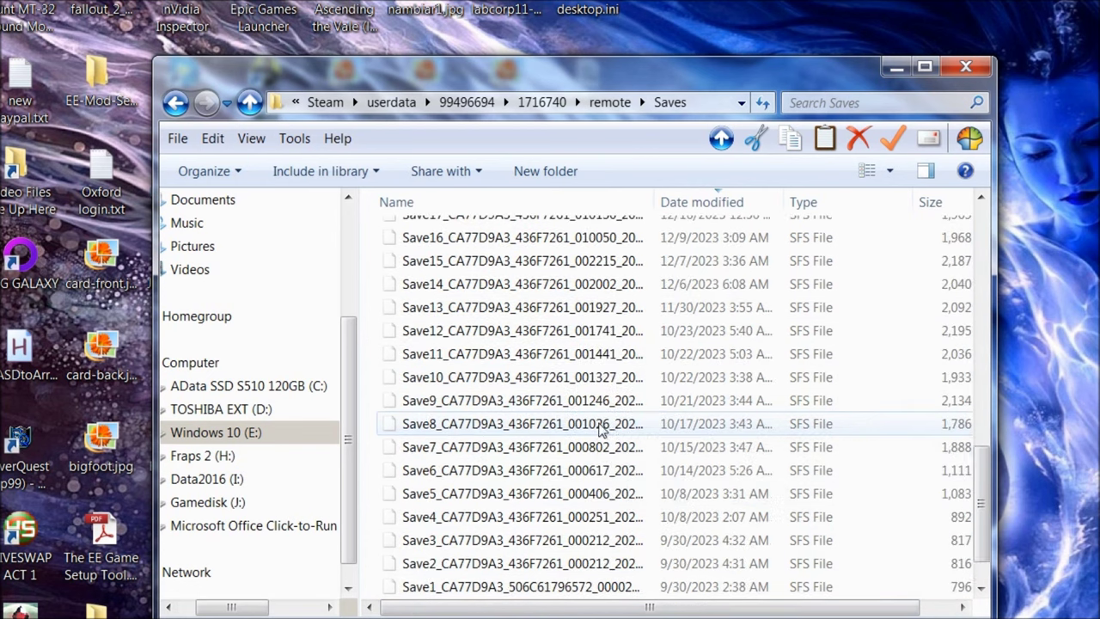
pyautogui.scroll(7, 601, 429)
pyautogui.scroll(5, 601, 432)
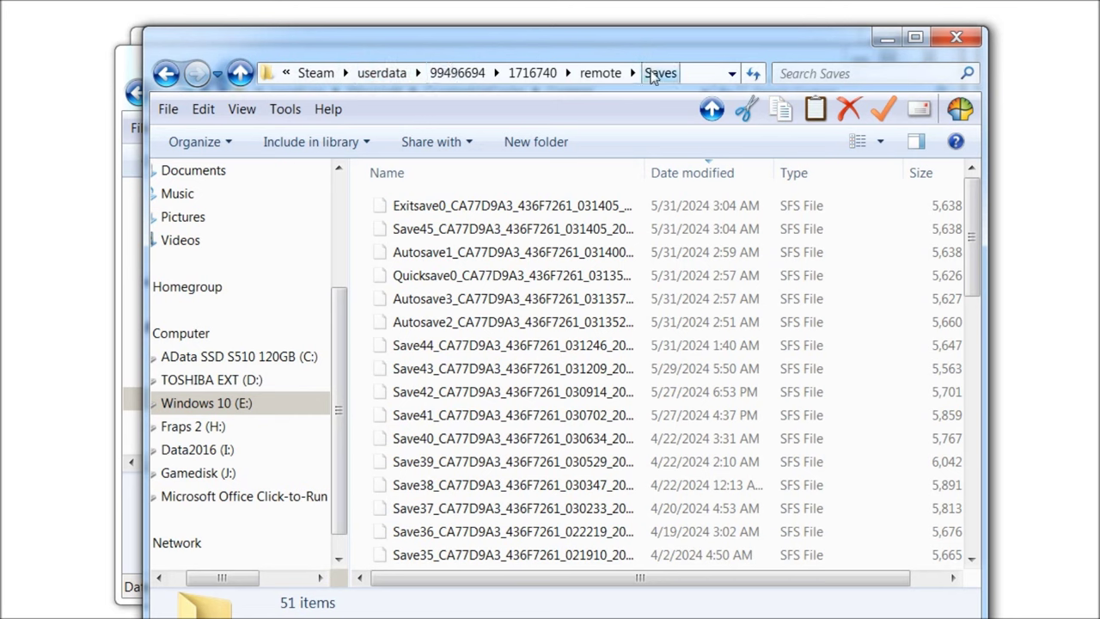
pyautogui.moveTo(974, 242); pyautogui.dragTo(952, 236)
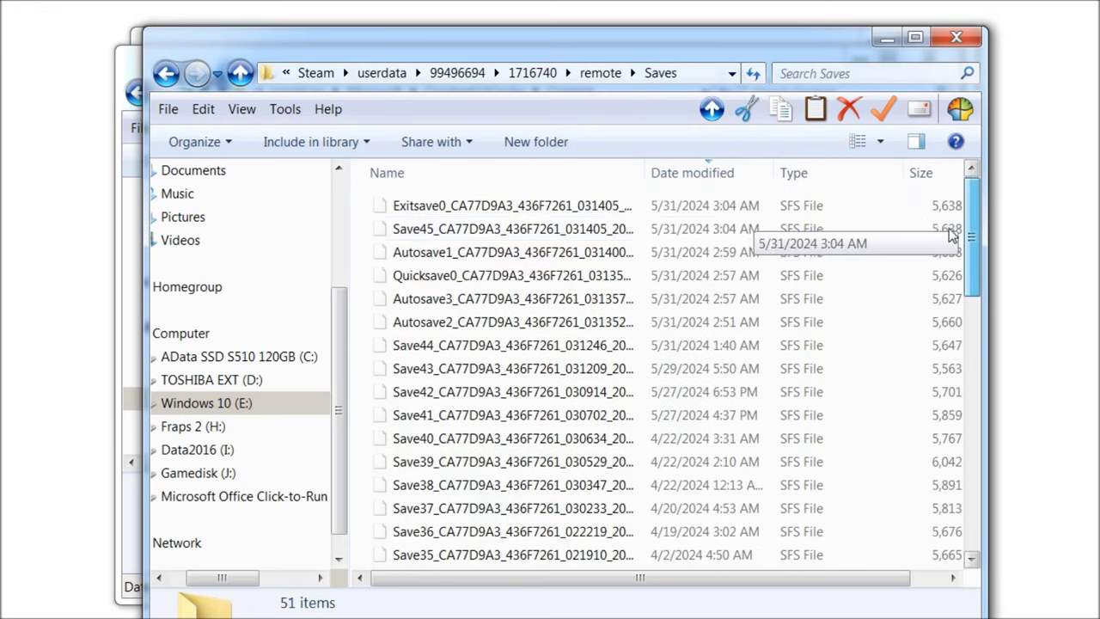